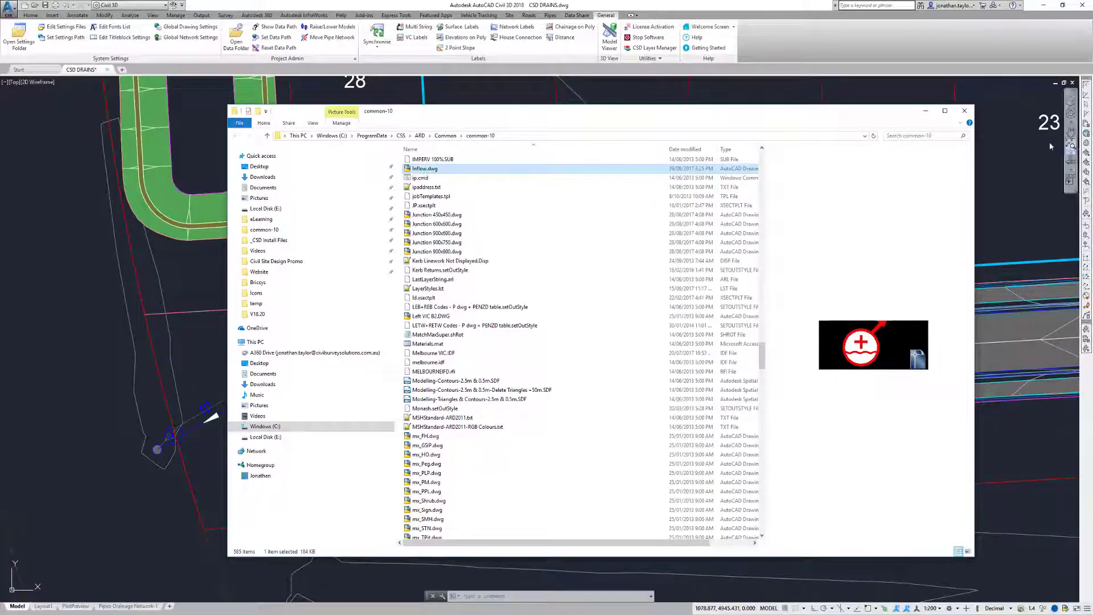
# Step: Review the specified inflow symbol and catchment marker block in the network's drainage settings, and inspect these symbols around the cul-de-sac
pyautogui.click(967, 108)
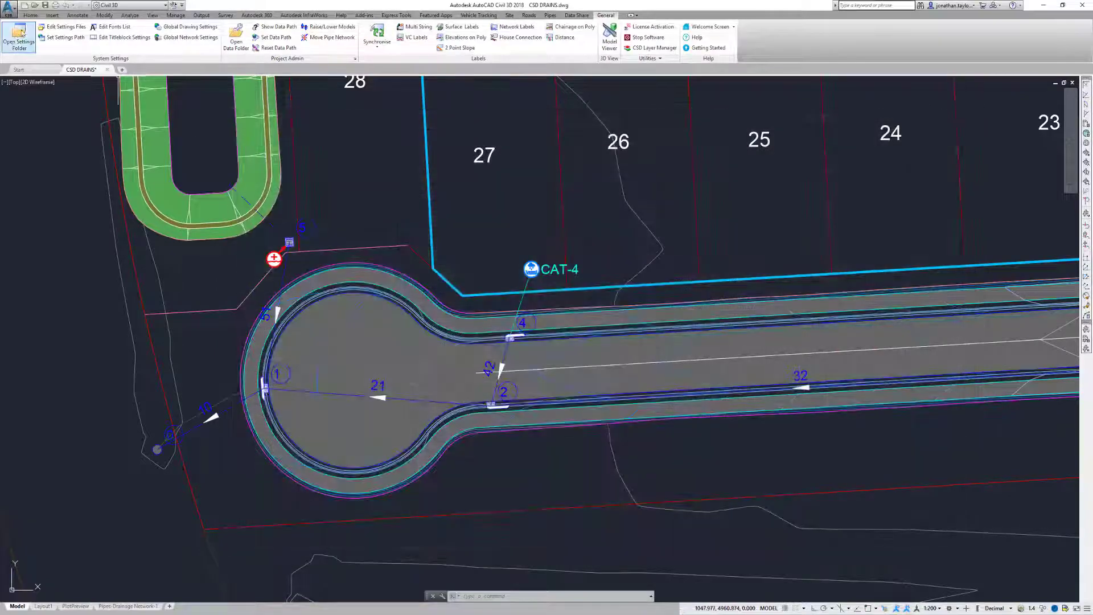
pyautogui.click(549, 16)
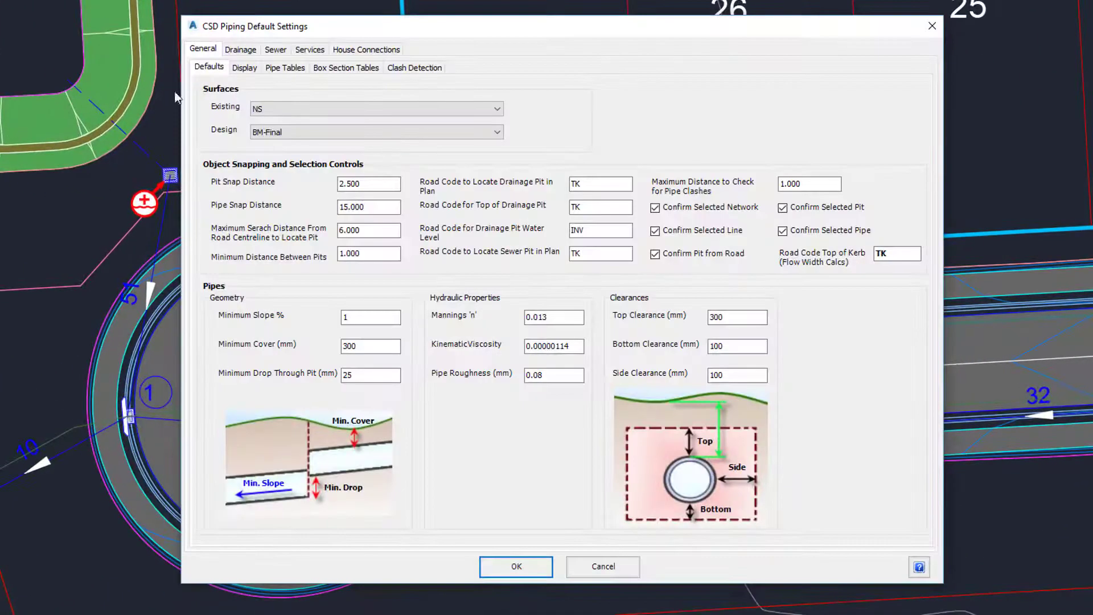
pyautogui.click(240, 51)
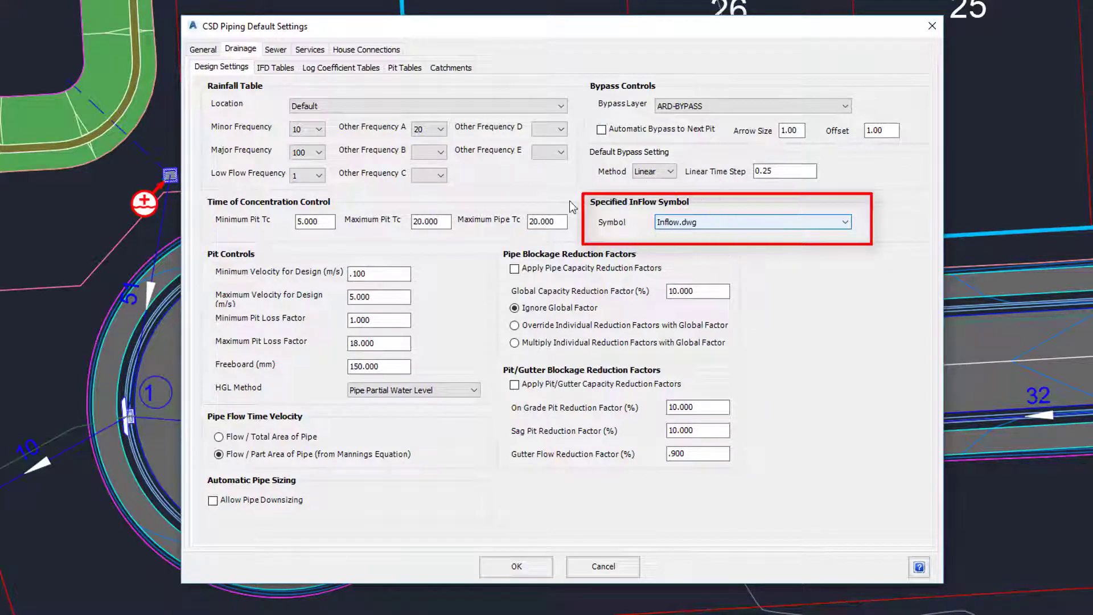
pyautogui.click(451, 68)
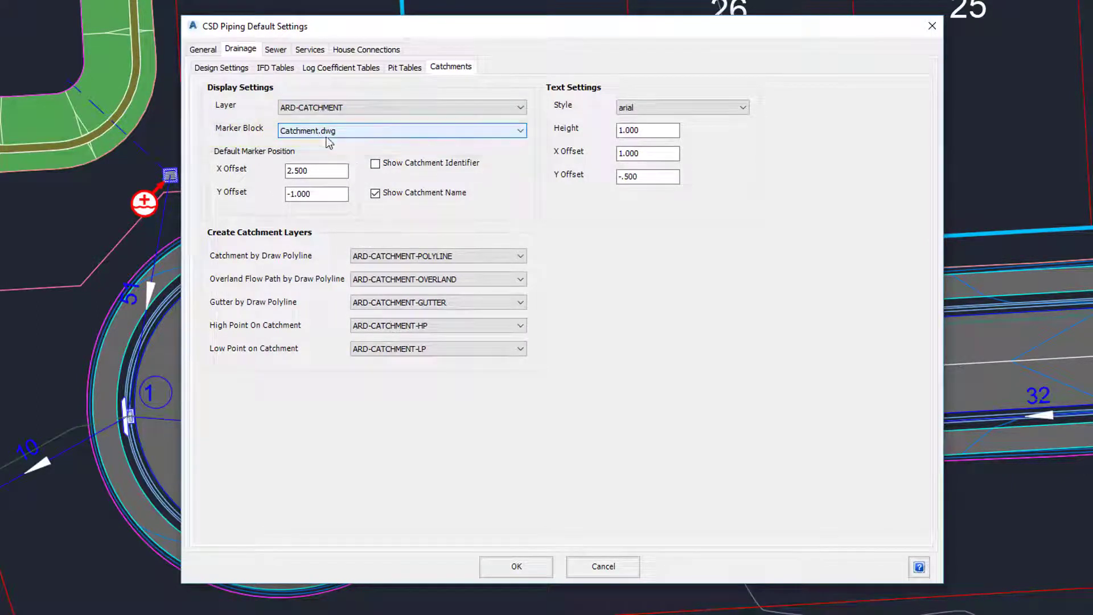
pyautogui.click(537, 571)
pyautogui.scroll(2, 281, 429)
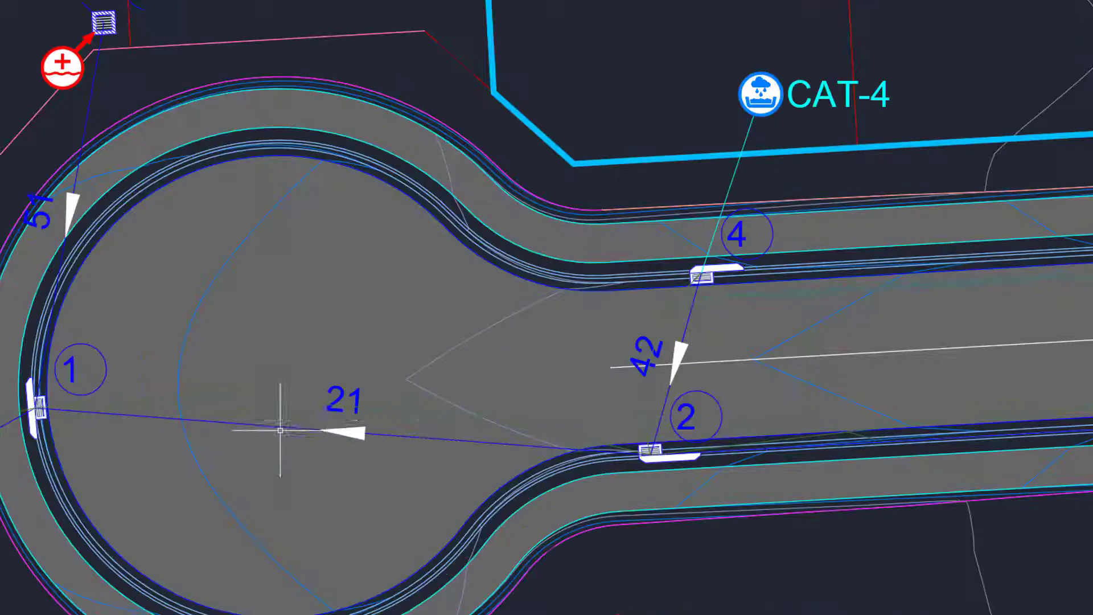
pyautogui.scroll(2, 631, 476)
pyautogui.moveTo(833, 258); pyautogui.dragTo(1073, 370, button='middle')
pyautogui.scroll(-2, 770, 360)
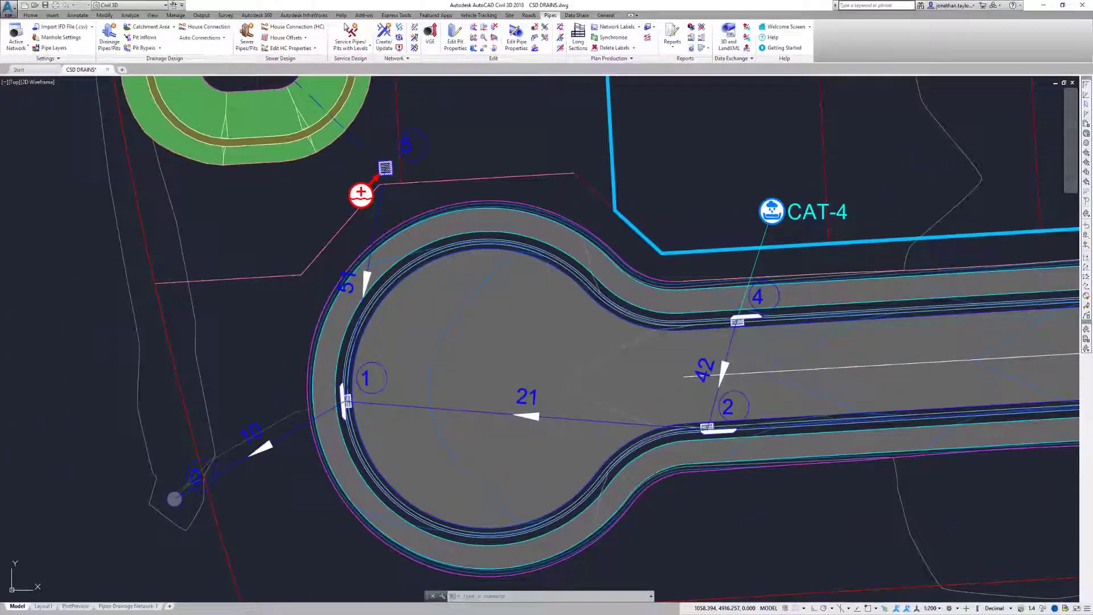
# Step: Switch to File Explorer and browse from the common-10 folder to UPDATED SETTINGS FILES, PIPES, V18.20
pyautogui.press('super+e')
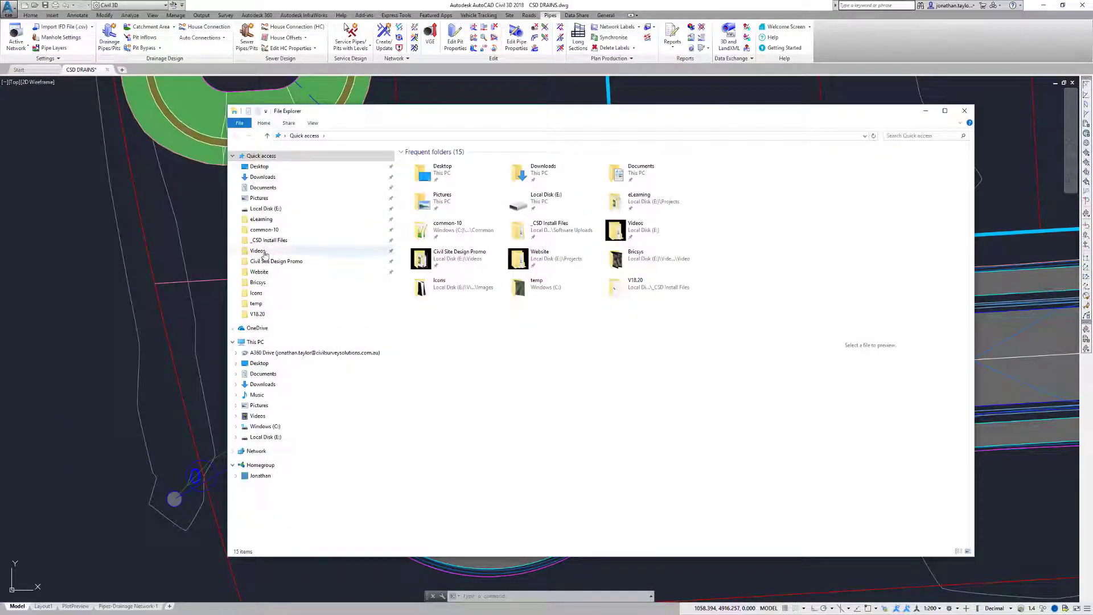
pyautogui.click(264, 230)
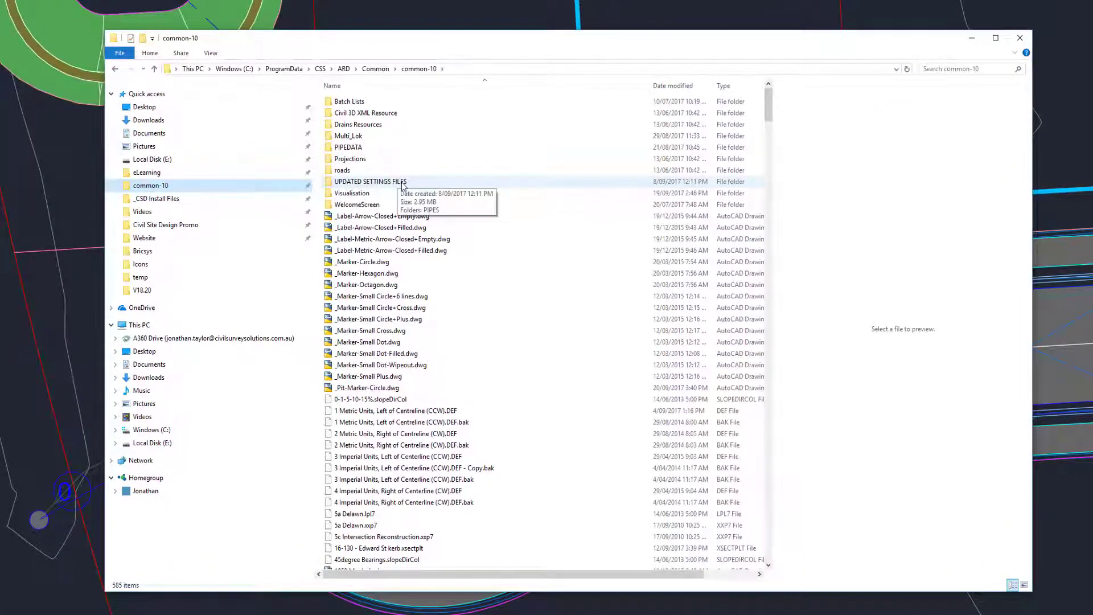
pyautogui.doubleClick(403, 182)
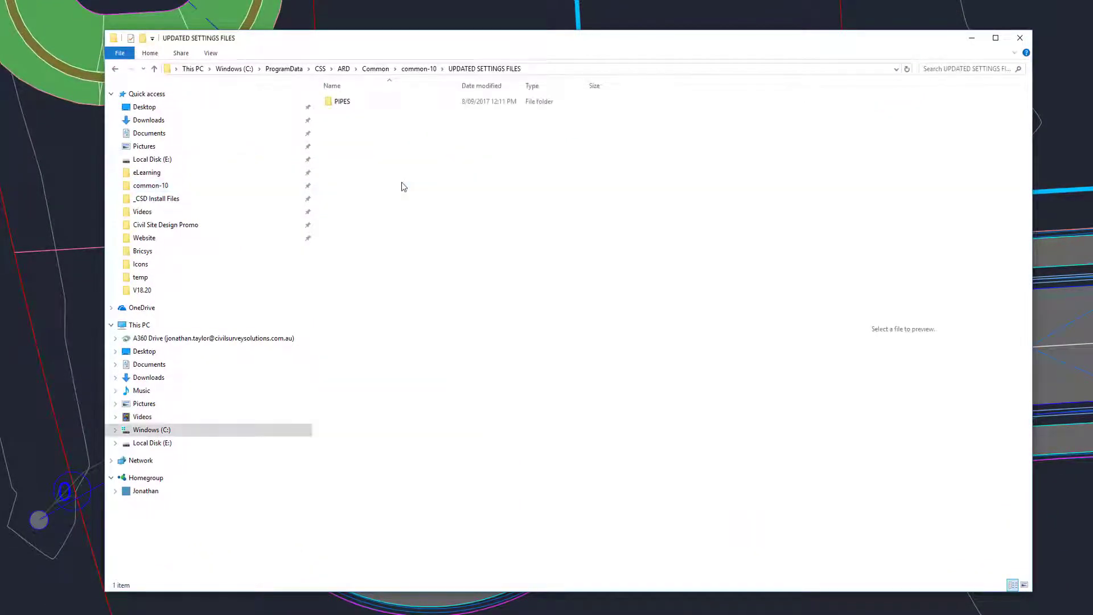
pyautogui.doubleClick(353, 106)
pyautogui.doubleClick(352, 106)
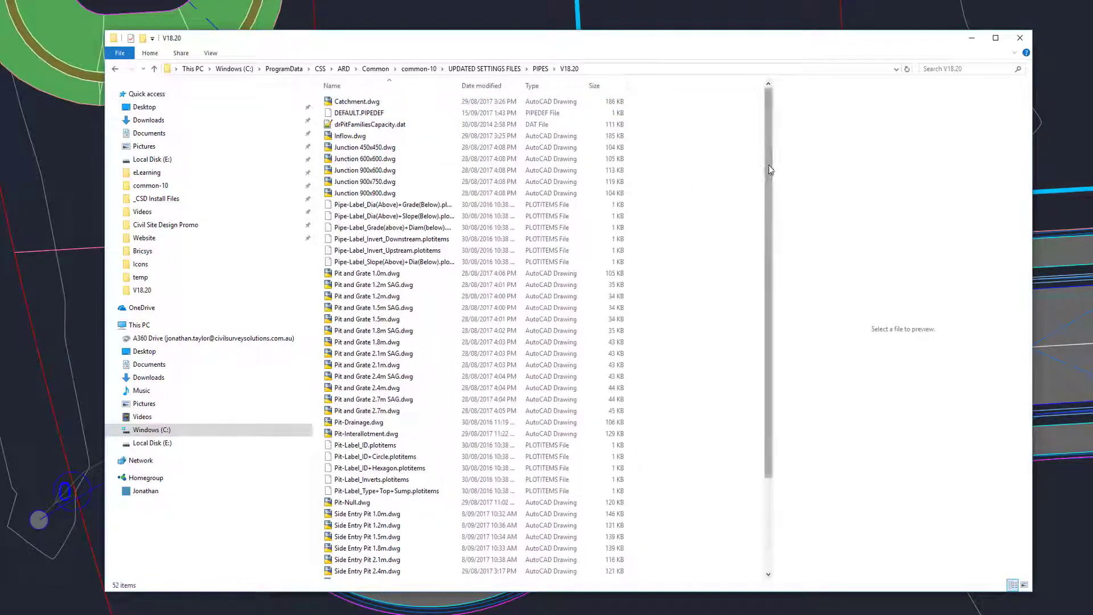
# Step: Preview the Pit and Grate 1.2m SAG, 1.5m SAG and 2.4m SAG block drawings
pyautogui.click(376, 286)
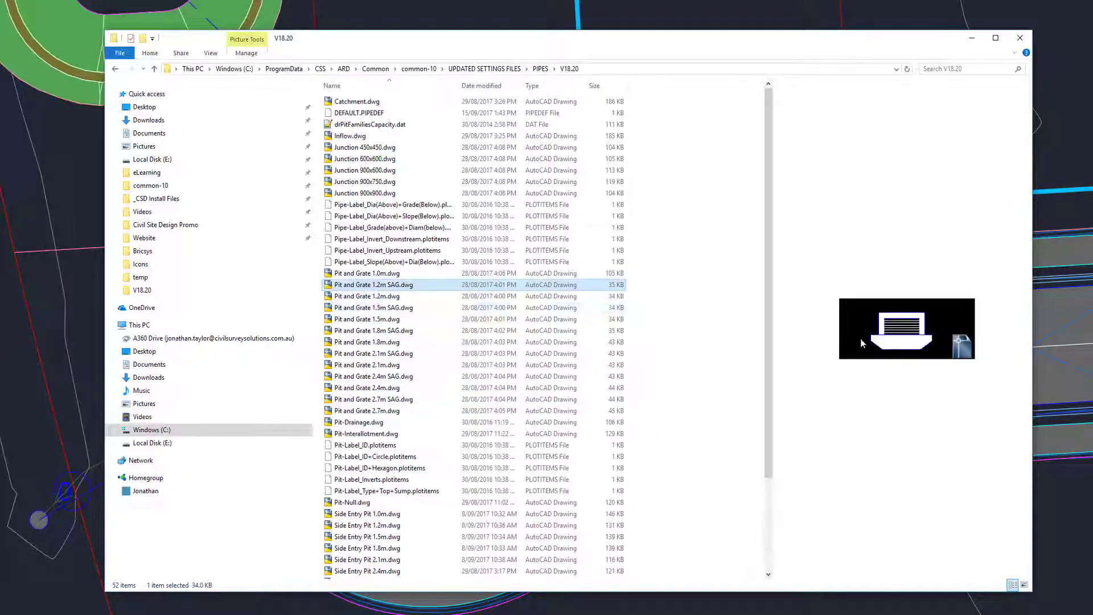
pyautogui.click(373, 307)
pyautogui.click(378, 376)
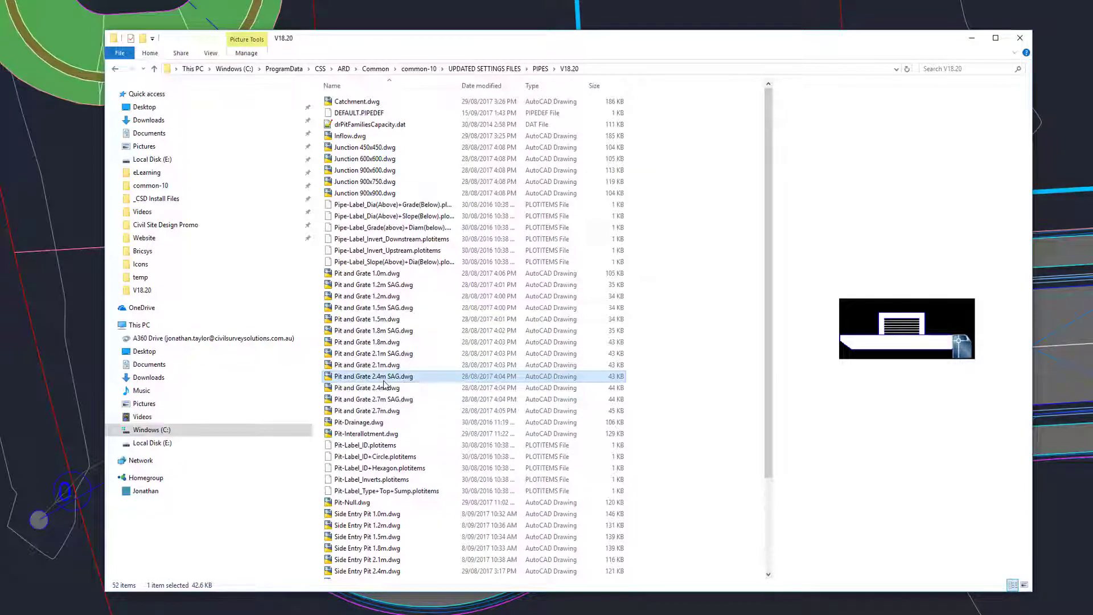
# Step: Return to the common-10 folder and jump to the files beginning with P
pyautogui.click(421, 69)
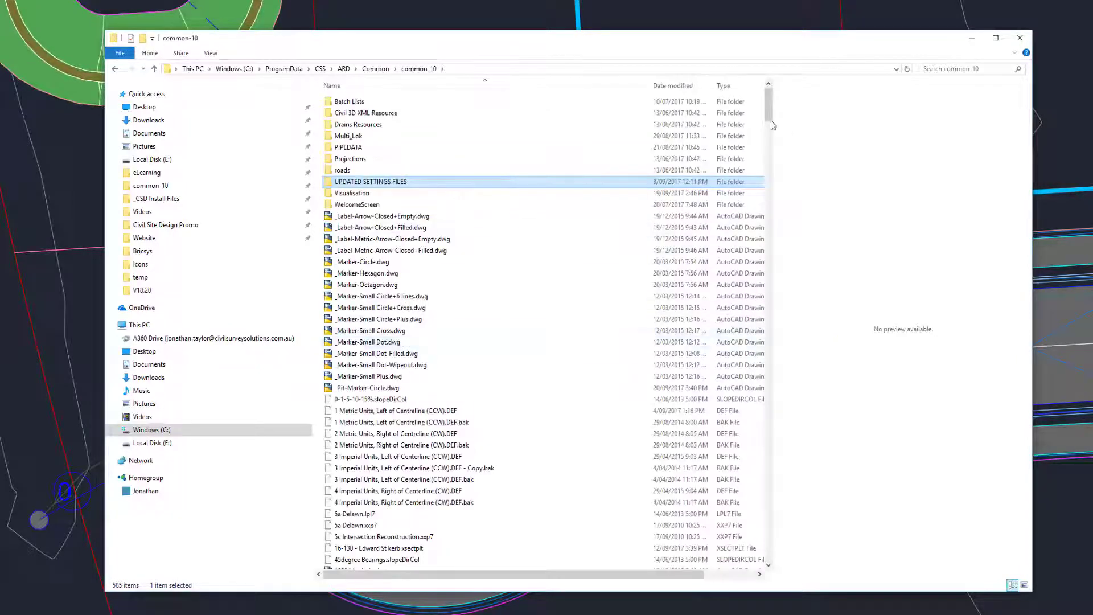
pyautogui.click(424, 283)
pyautogui.press('p')
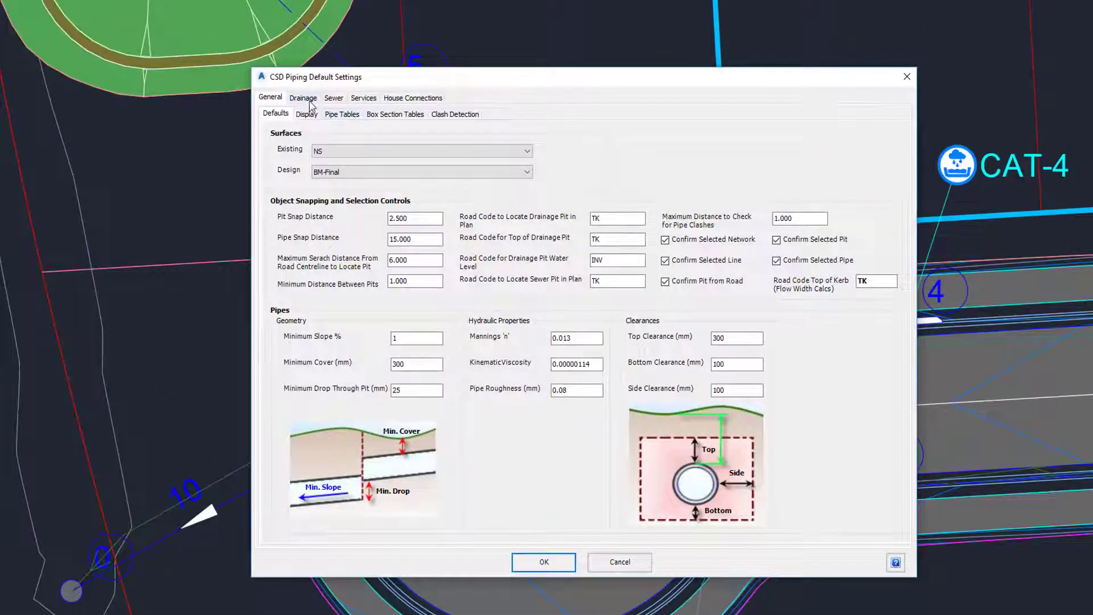
# Step: Display the drainage pit table for the SEP & Grate 2.10m family with the SEP & Grate 10.0% Longitudinal Grade type
pyautogui.click(310, 104)
pyautogui.click(446, 114)
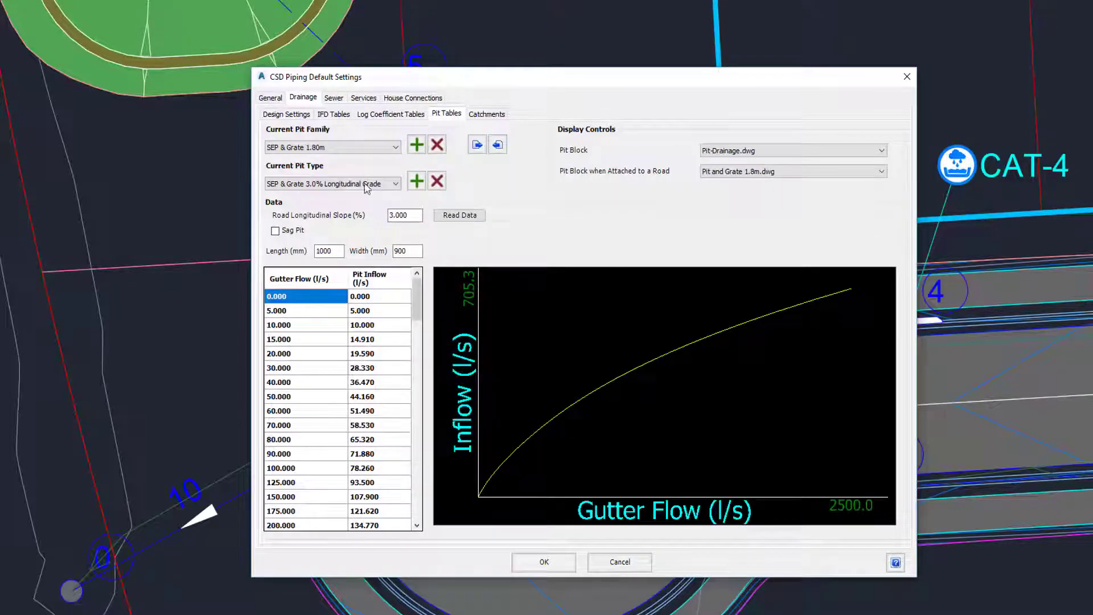
pyautogui.click(337, 190)
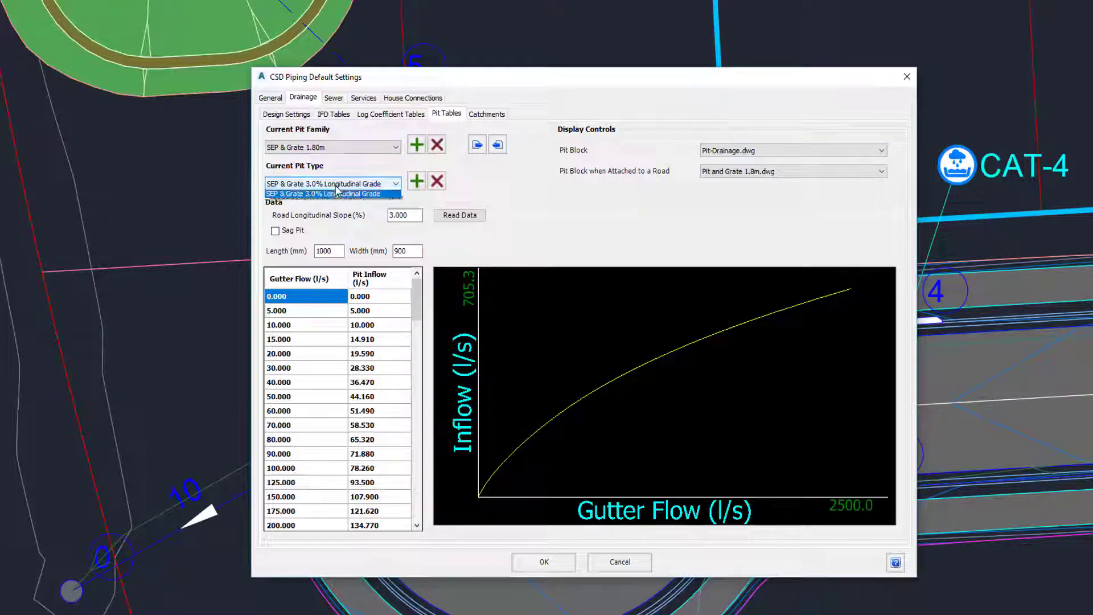
pyautogui.click(339, 149)
pyautogui.click(340, 148)
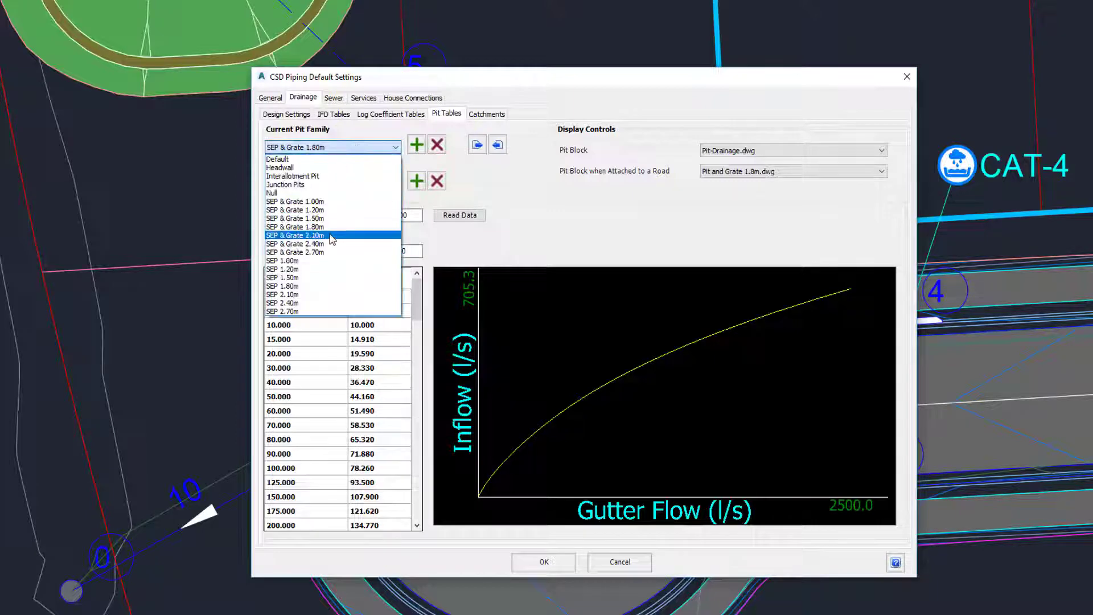
pyautogui.click(332, 235)
pyautogui.click(333, 183)
pyautogui.click(321, 238)
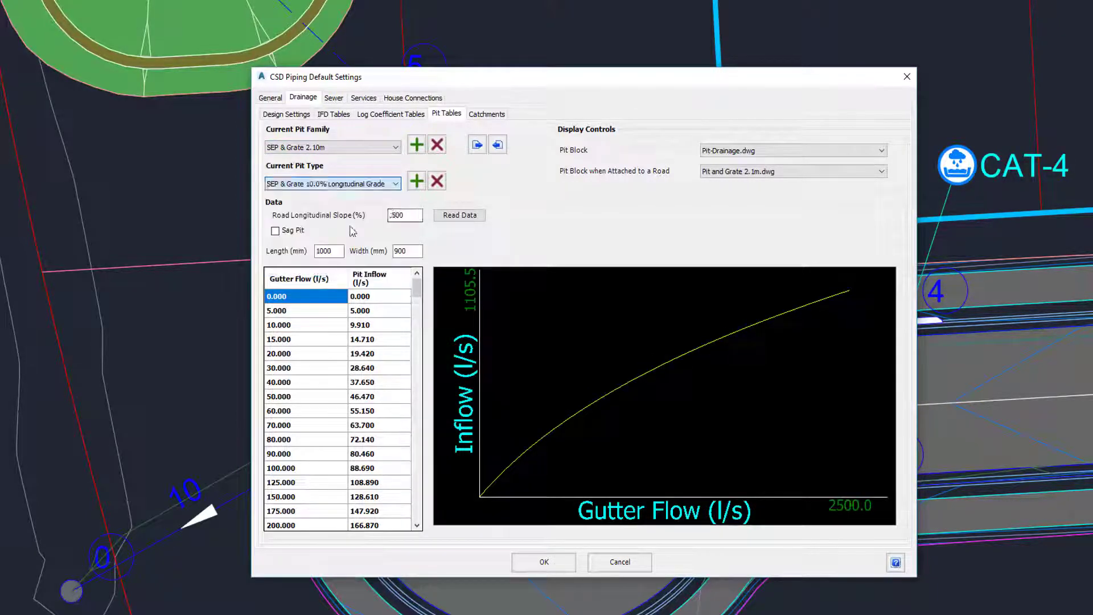
# Step: Check the block choices for pits attached to a road, keeping Pit and Grate 2.1m.dwg, review the pit families and close the settings
pyautogui.click(744, 175)
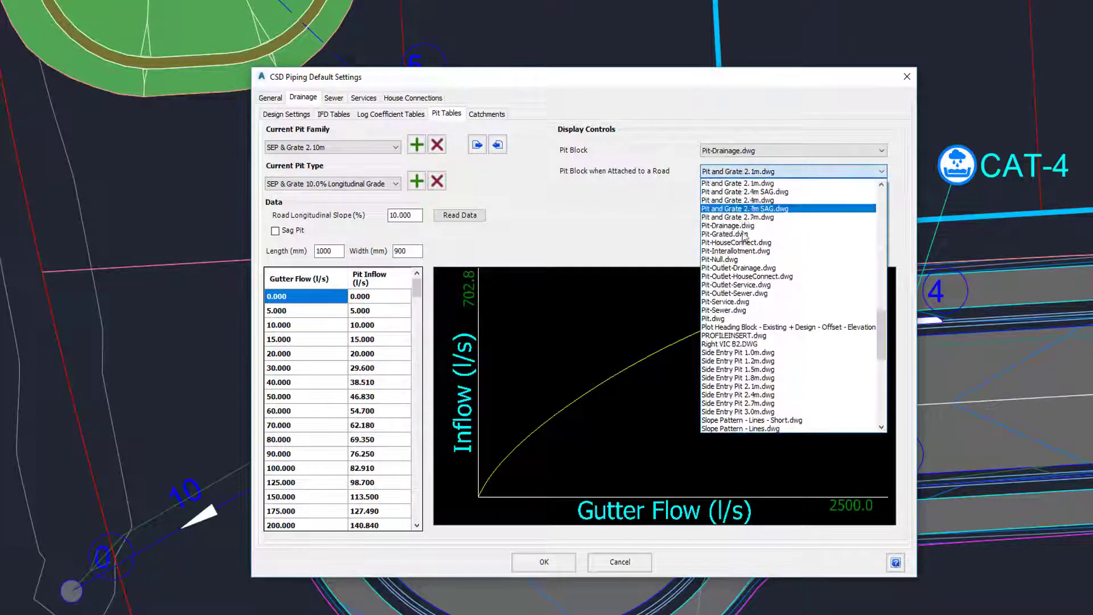
pyautogui.click(751, 185)
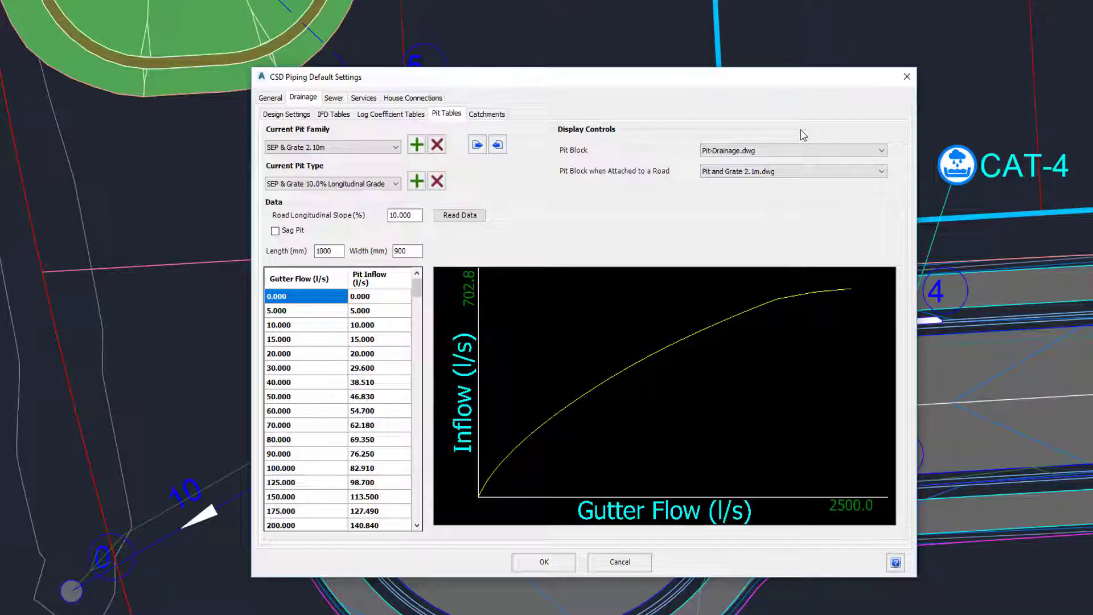
pyautogui.click(336, 148)
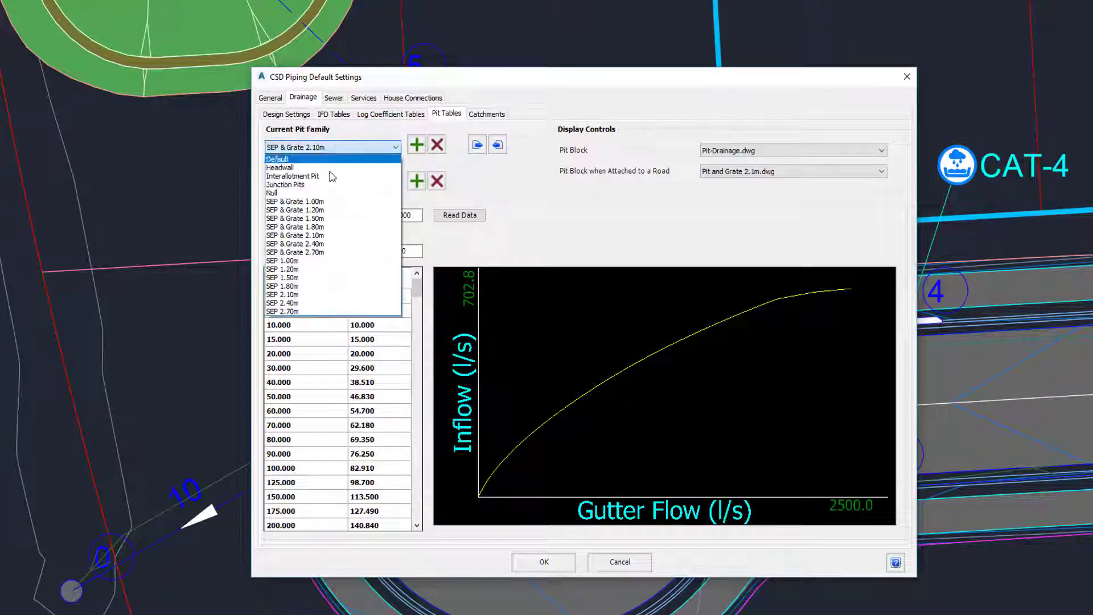
pyautogui.click(515, 216)
pyautogui.click(749, 97)
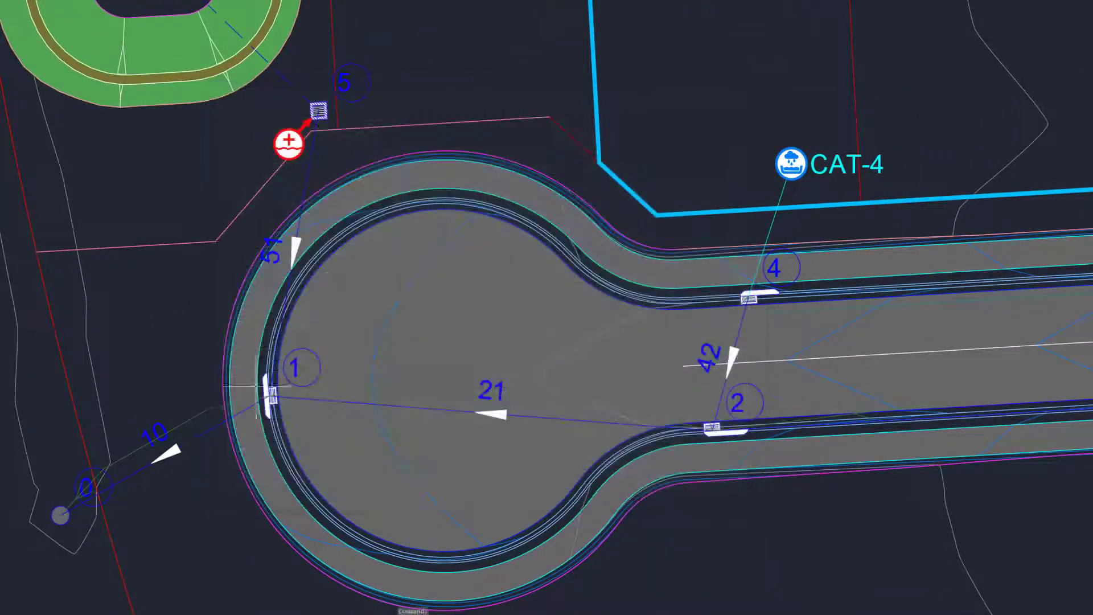
# Step: Switch to File Explorer, locate drPitFamiliesCapacity.dat in the V18.20 folder, return to common-10 and close the window
pyautogui.hotkey('alt', 'Tab')
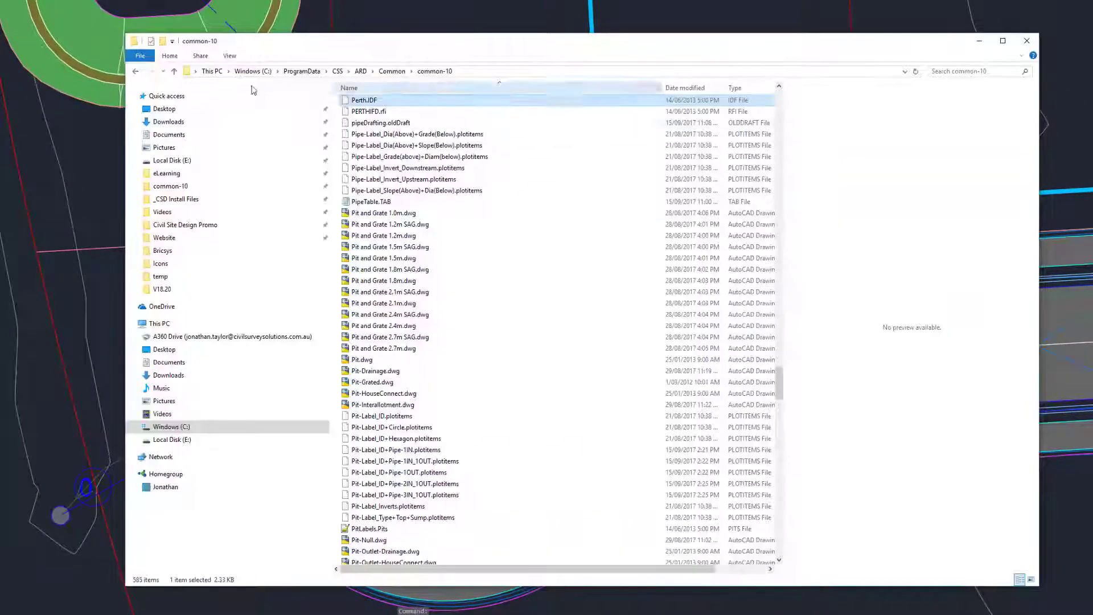
pyautogui.click(135, 71)
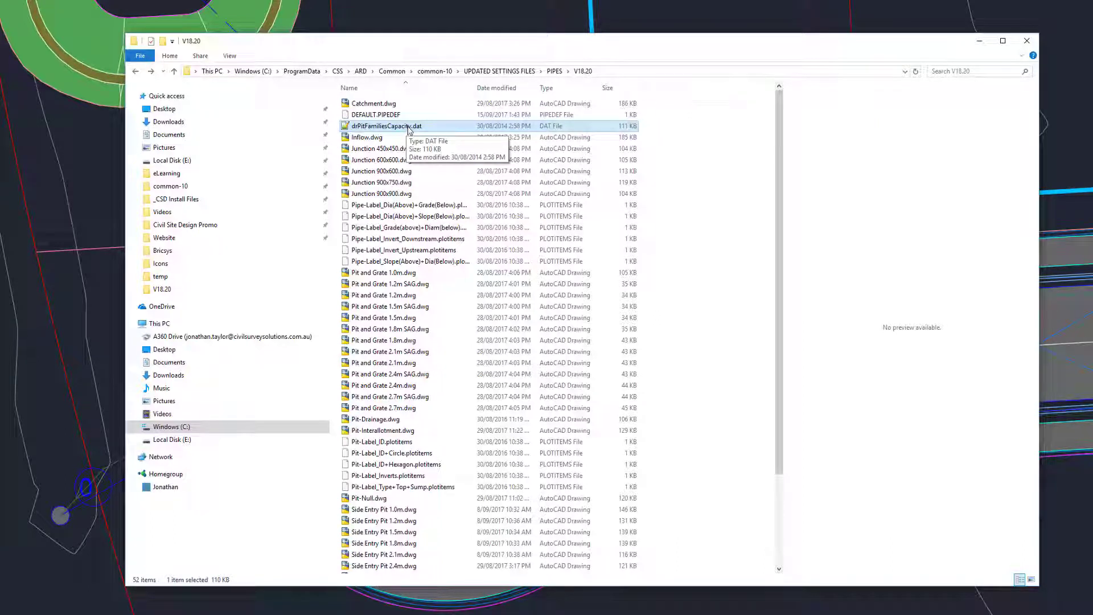
pyautogui.click(434, 71)
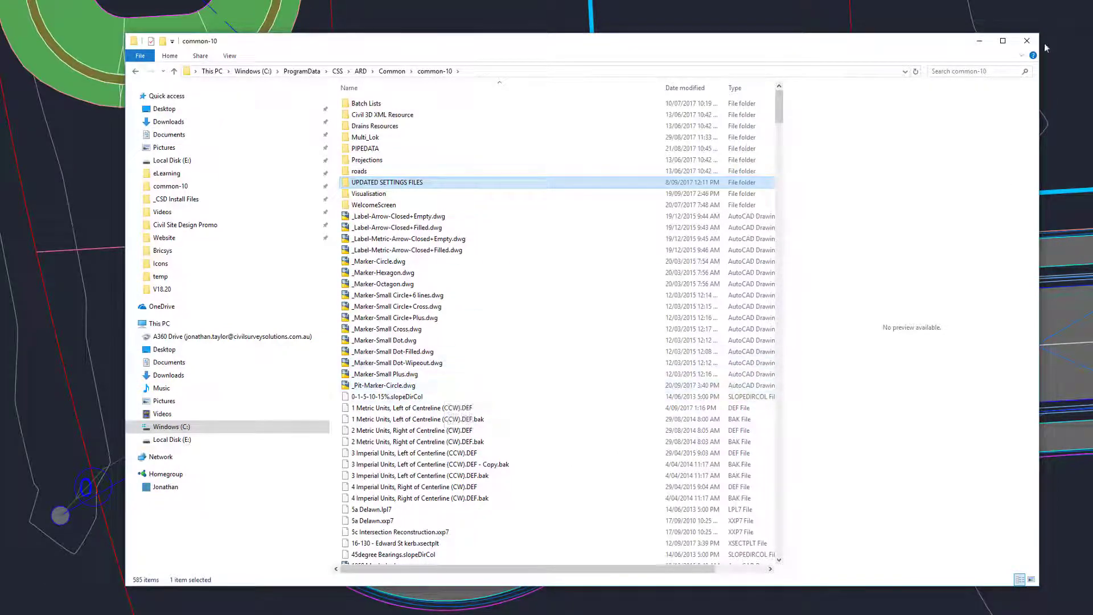
pyautogui.click(1024, 39)
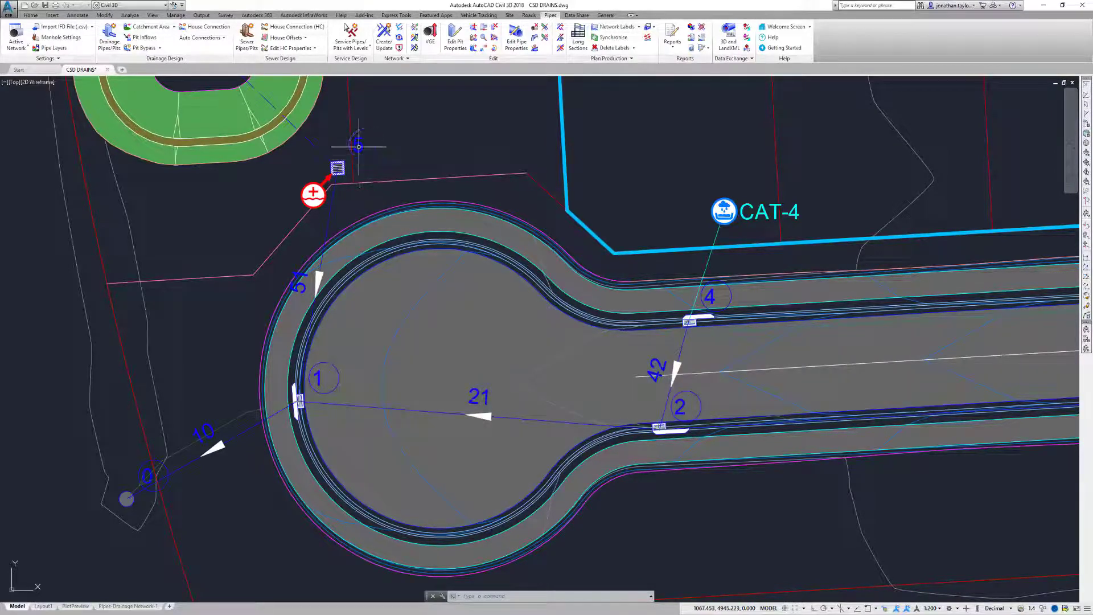
pyautogui.press('Escape')
pyautogui.press('Escape')
pyautogui.click(295, 274)
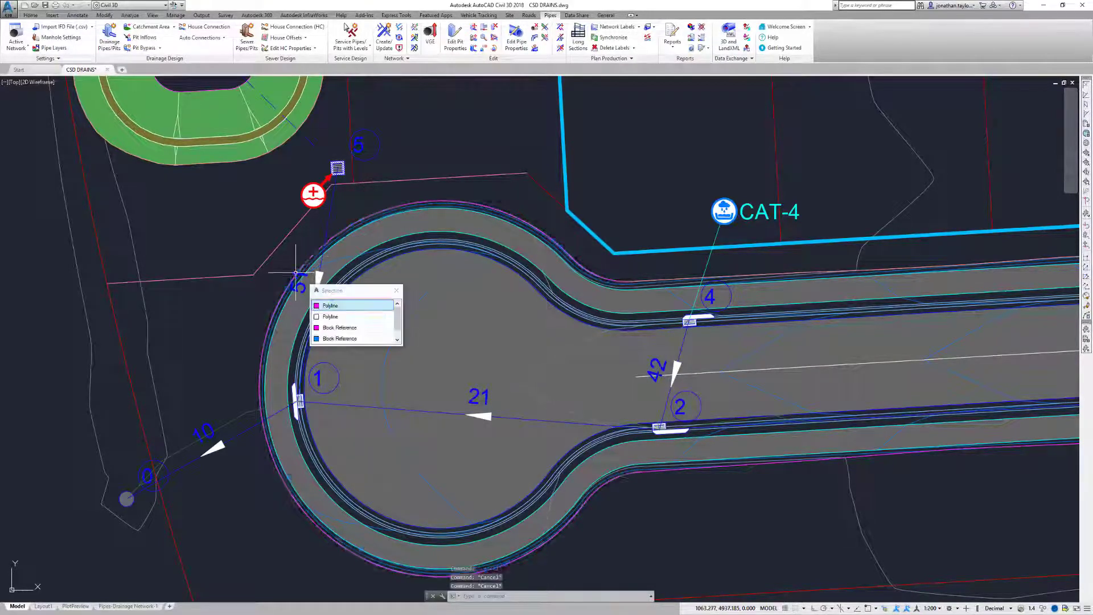
pyautogui.press('Escape')
pyautogui.click(306, 273)
pyautogui.press('Escape')
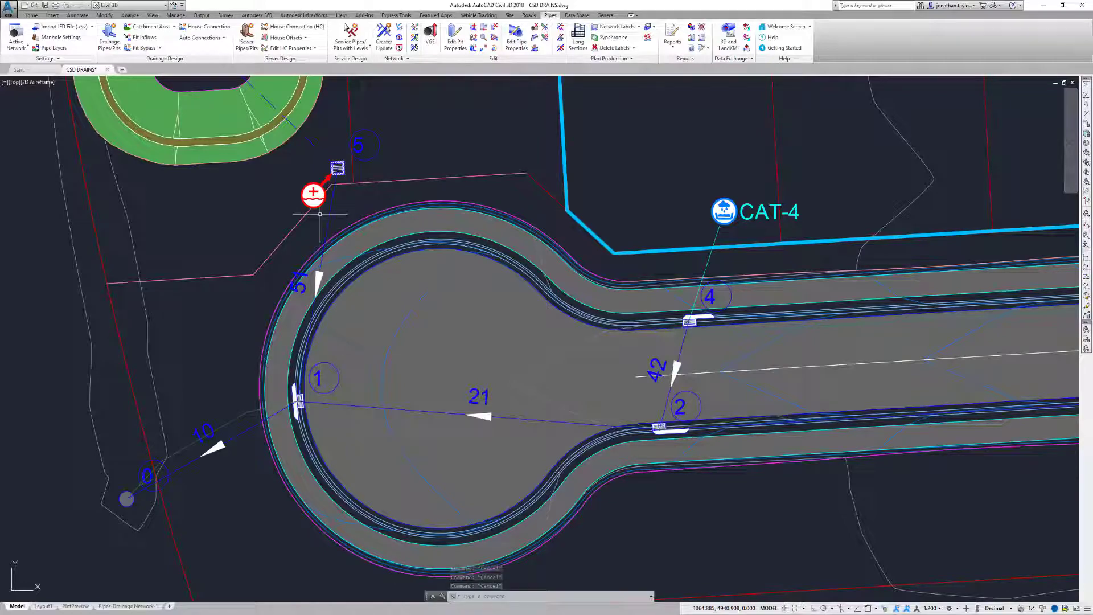
# Step: Enable Ignore legacy label plotting in the active network's general display settings and apply it
pyautogui.click(13, 34)
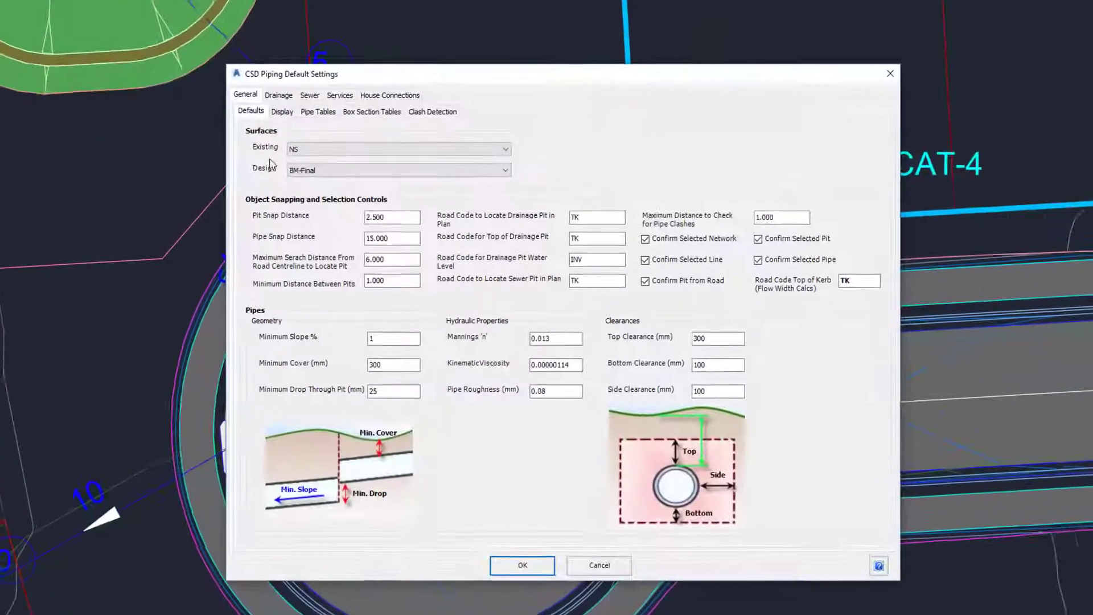
pyautogui.click(273, 111)
pyautogui.click(543, 303)
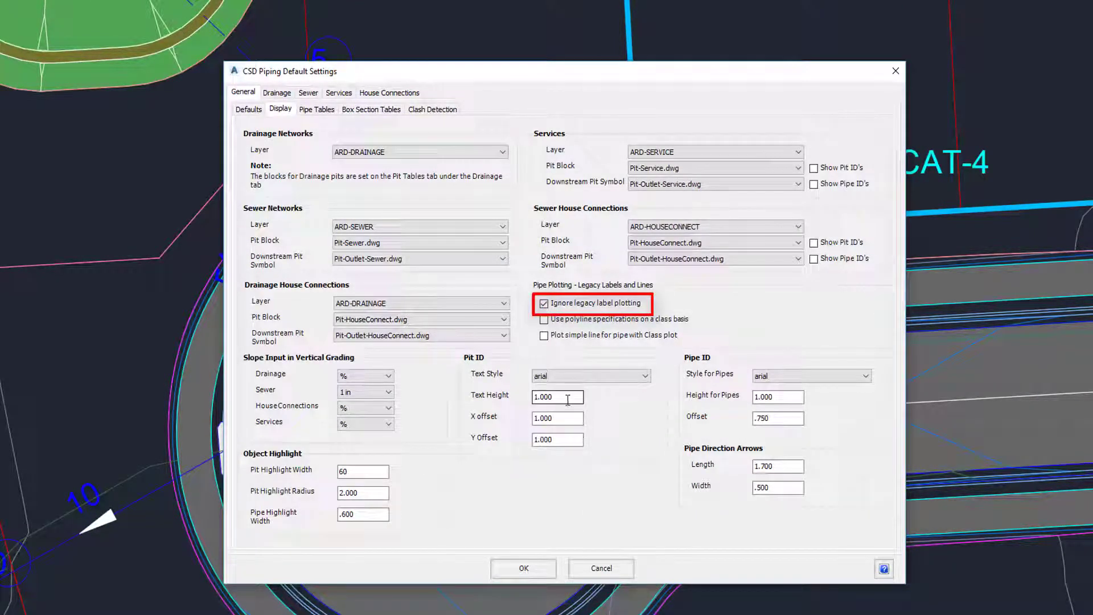
pyautogui.click(523, 569)
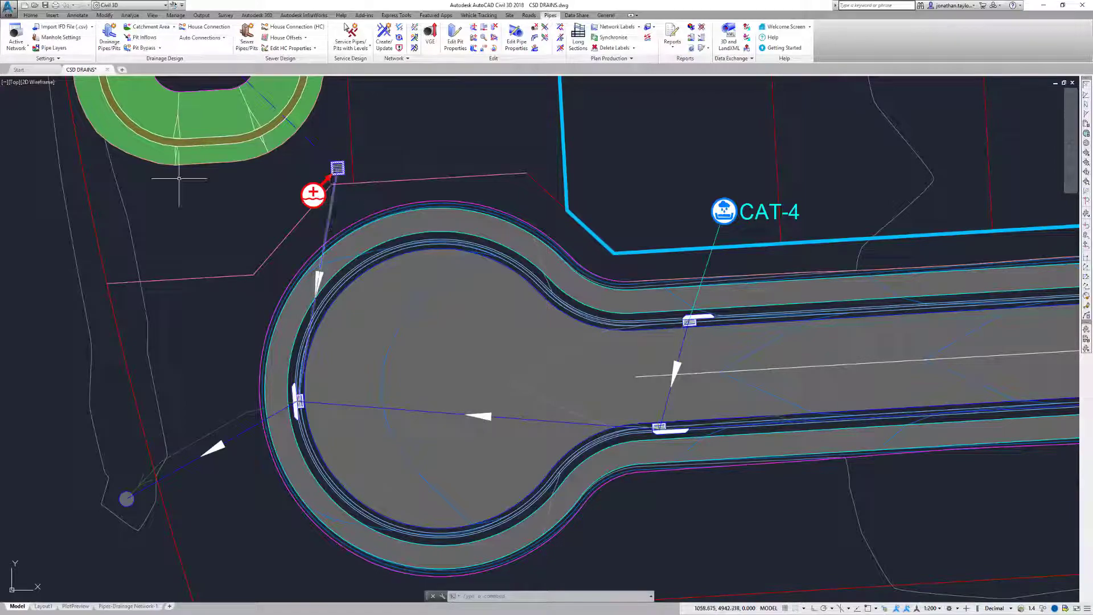
# Step: Enable Use polyline specifications on a class basis in the active network's general display settings and apply it
pyautogui.click(16, 34)
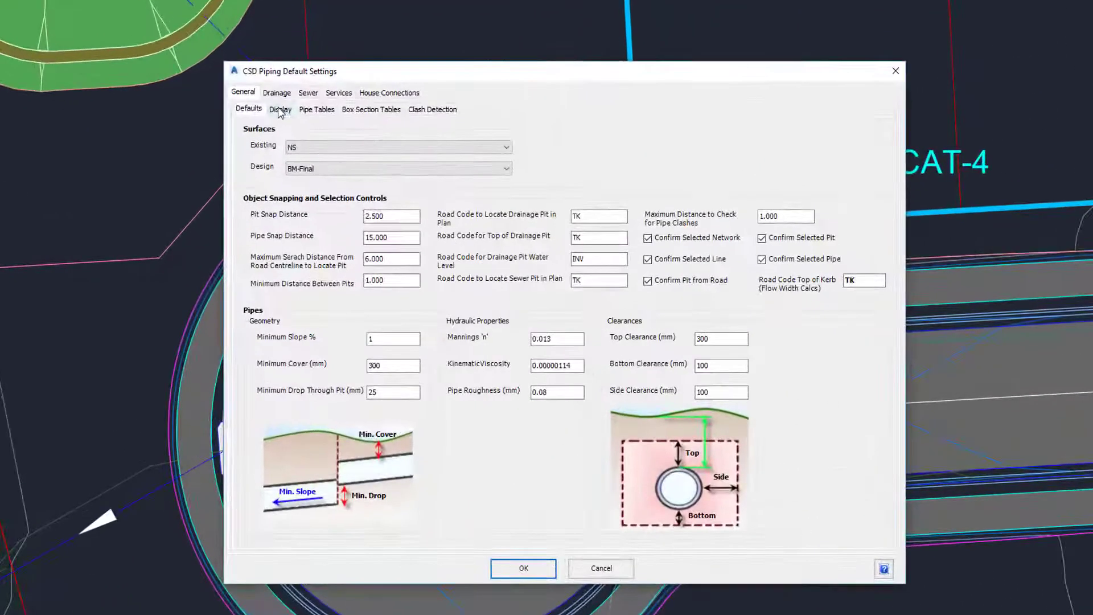
pyautogui.click(280, 110)
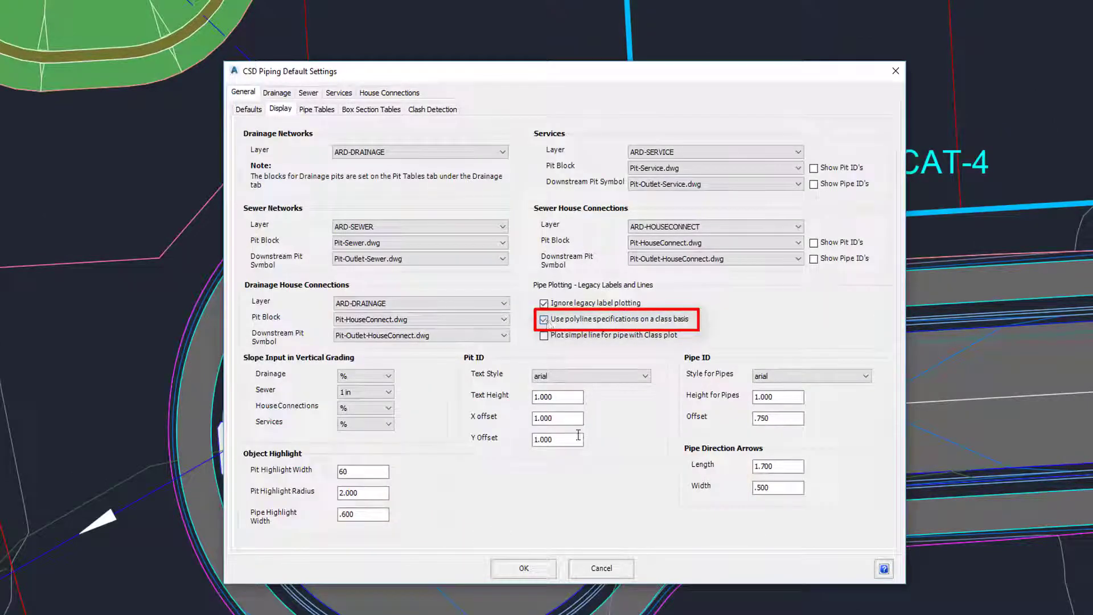
pyautogui.click(521, 568)
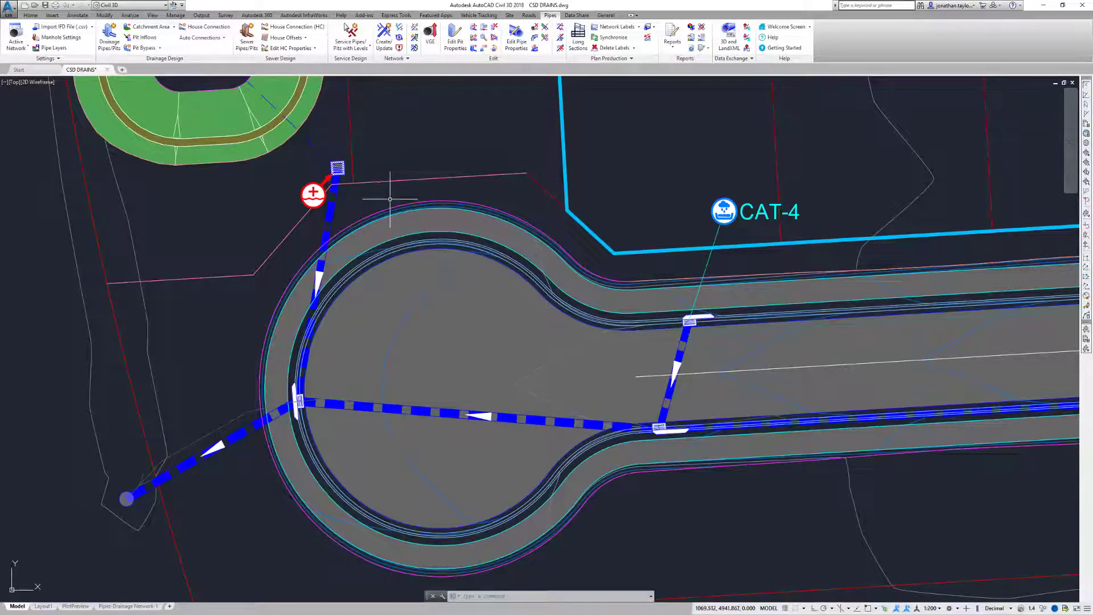
# Step: Open the pipe draw settings for the drainage project and choose the P-Class 2 RRJ pipe class
pyautogui.click(22, 48)
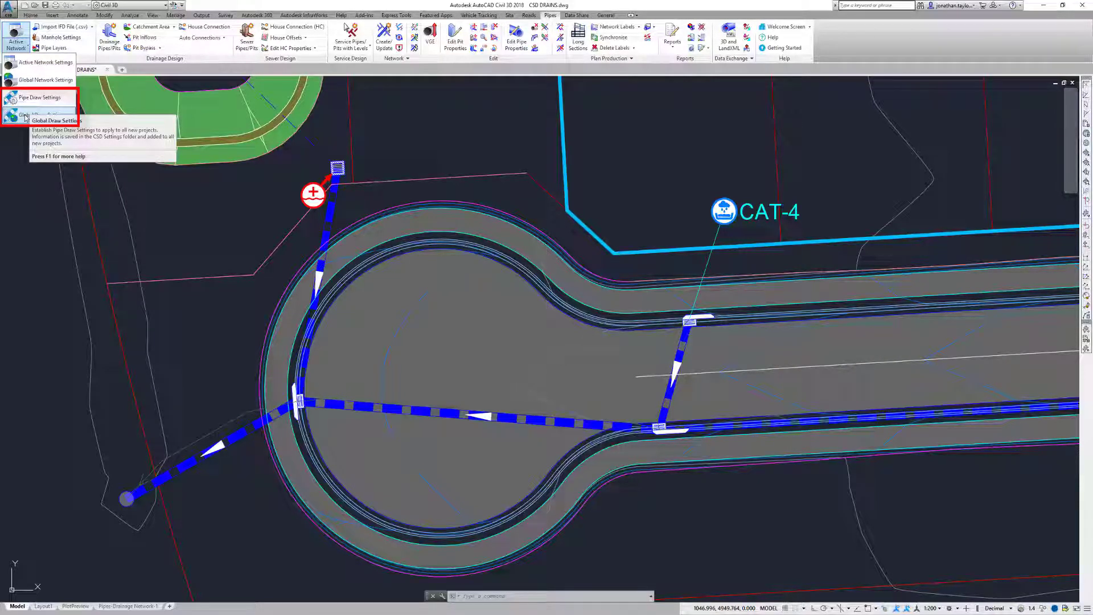
pyautogui.click(50, 101)
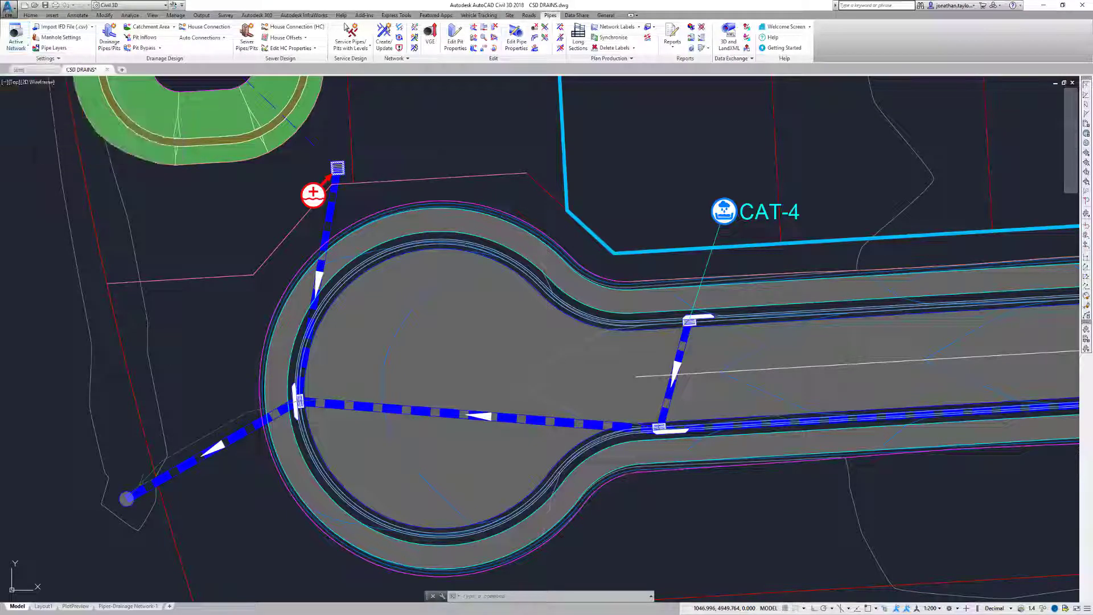
pyautogui.click(563, 122)
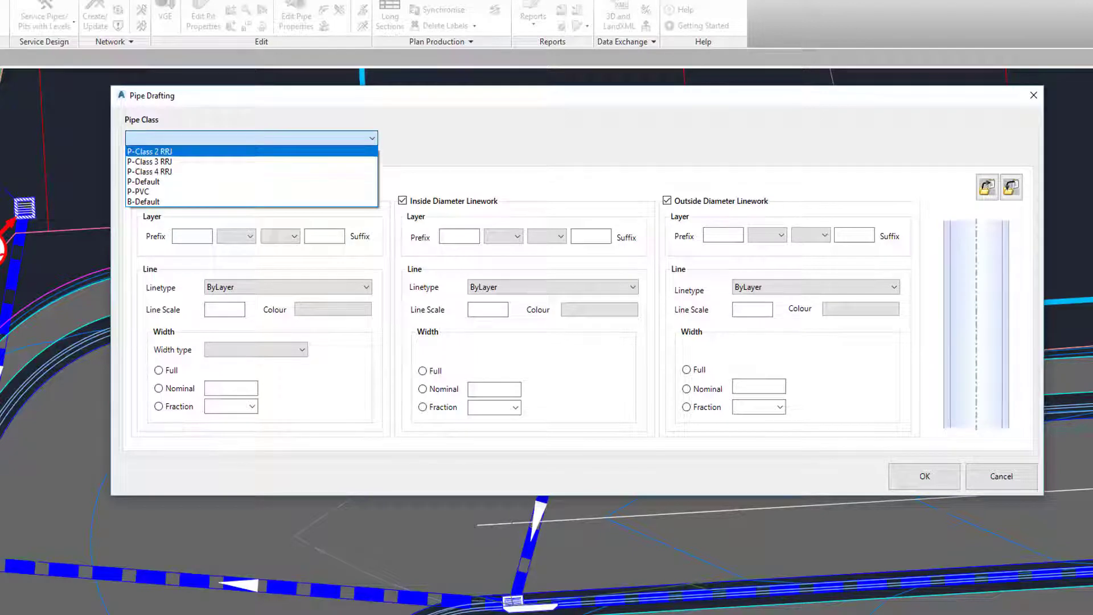
pyautogui.click(250, 151)
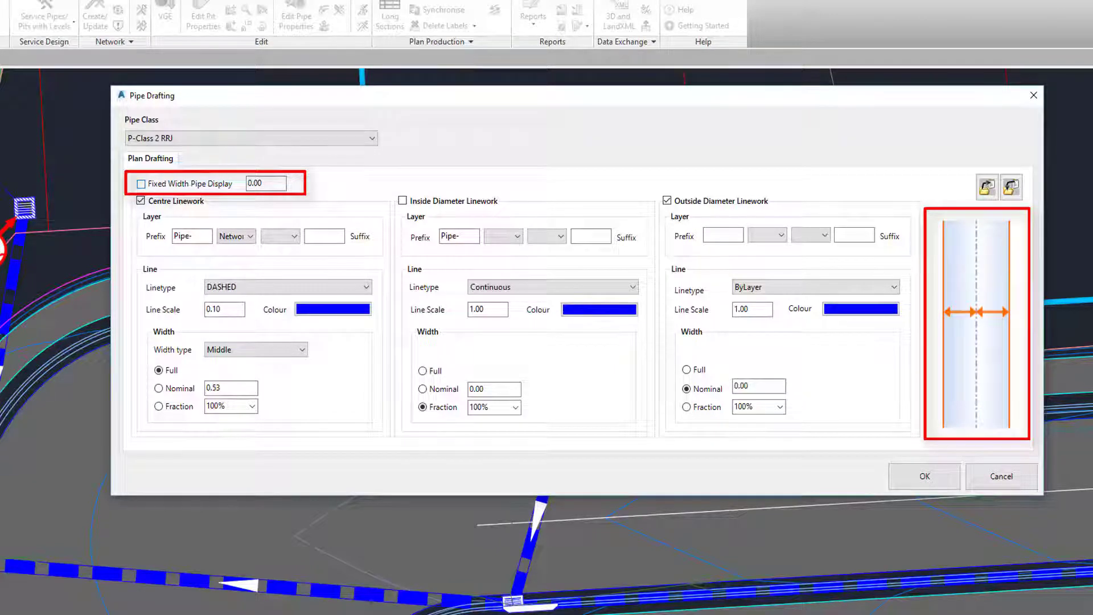
# Step: Enter 0.375 as the fixed pipe display width for P-Class 2 RRJ and leave Fixed Width Pipe Display disabled
pyautogui.click(141, 184)
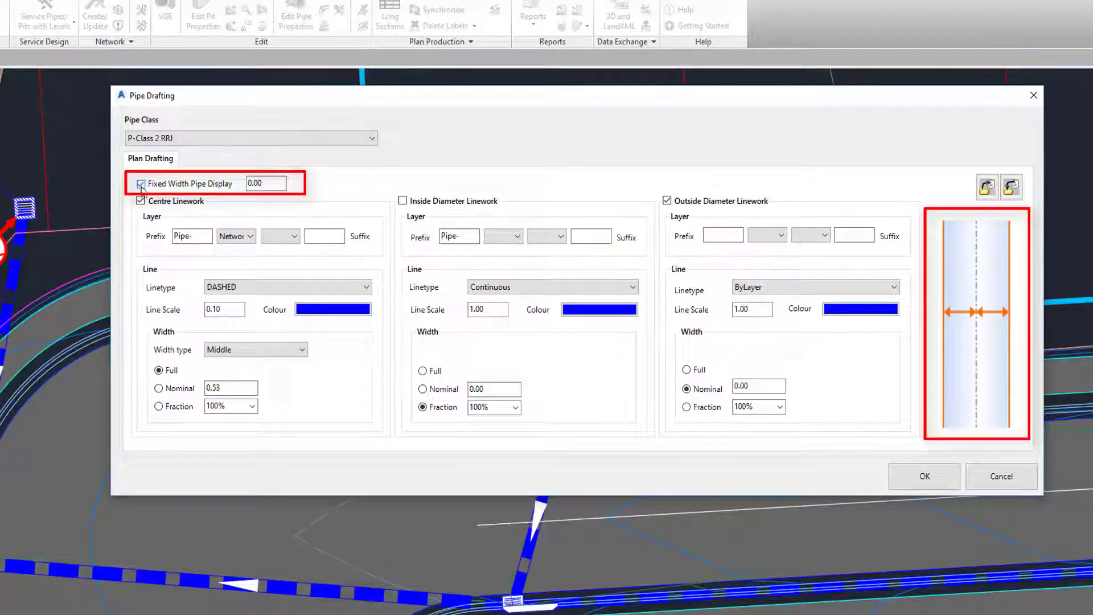
pyautogui.moveTo(269, 185); pyautogui.dragTo(228, 175)
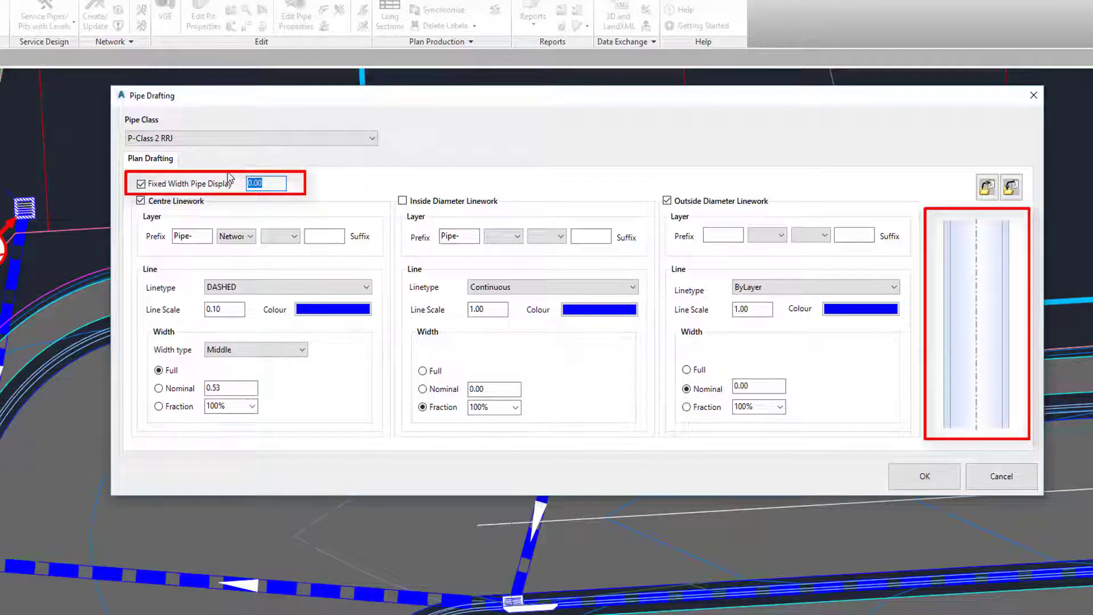
pyautogui.write('0')
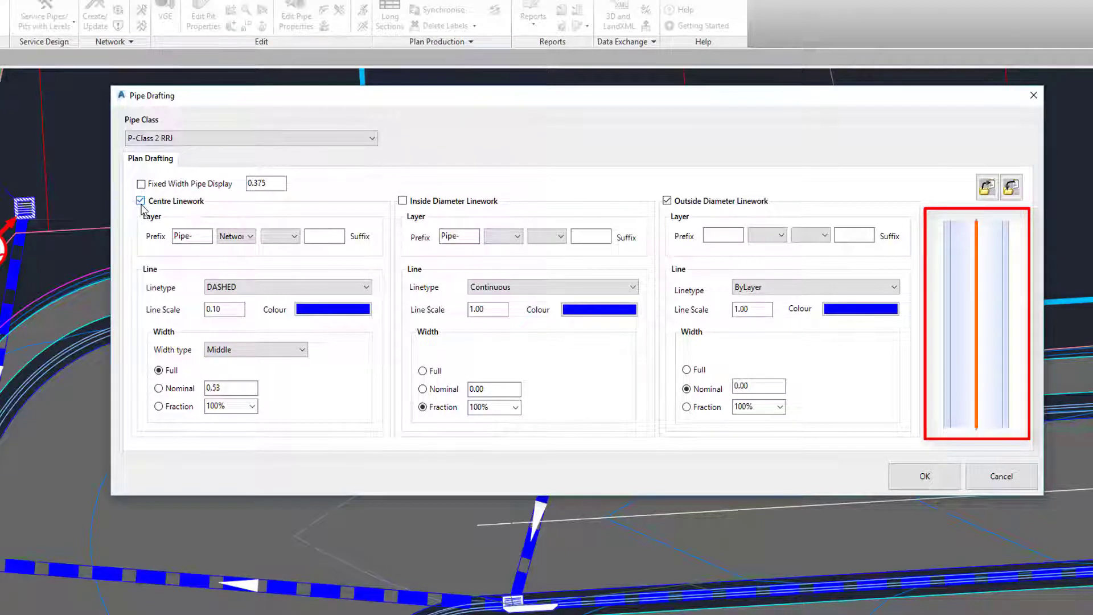
# Step: Review the centre, inside and outside diameter linework options, including the centre line's layer naming and linetype choices, keeping the existing selections
pyautogui.press('ctrl')
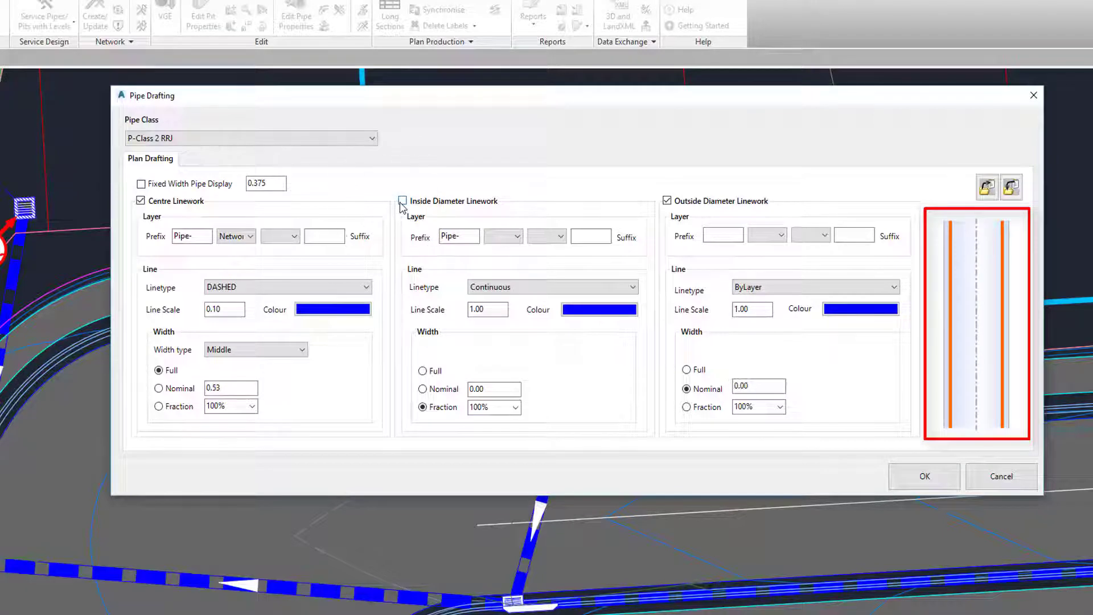
pyautogui.press('ctrl')
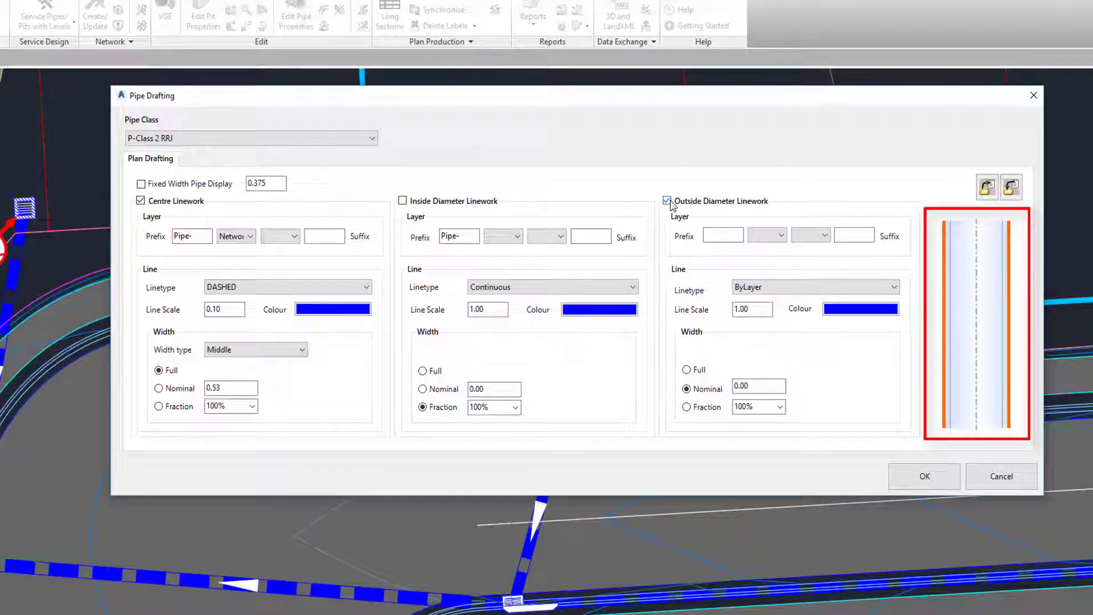
pyautogui.press('ctrl')
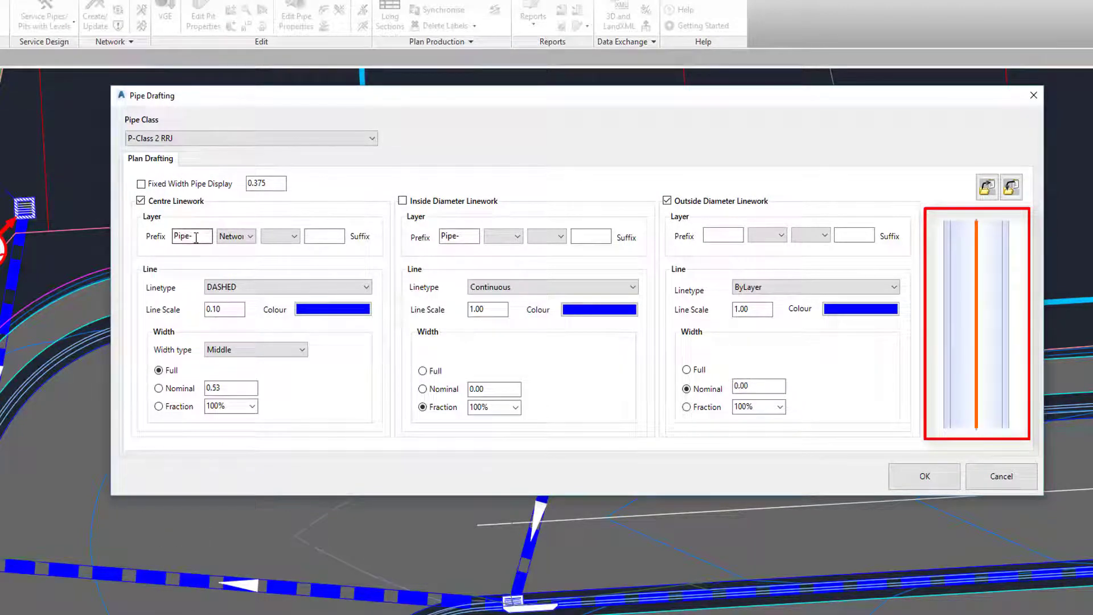
pyautogui.click(233, 242)
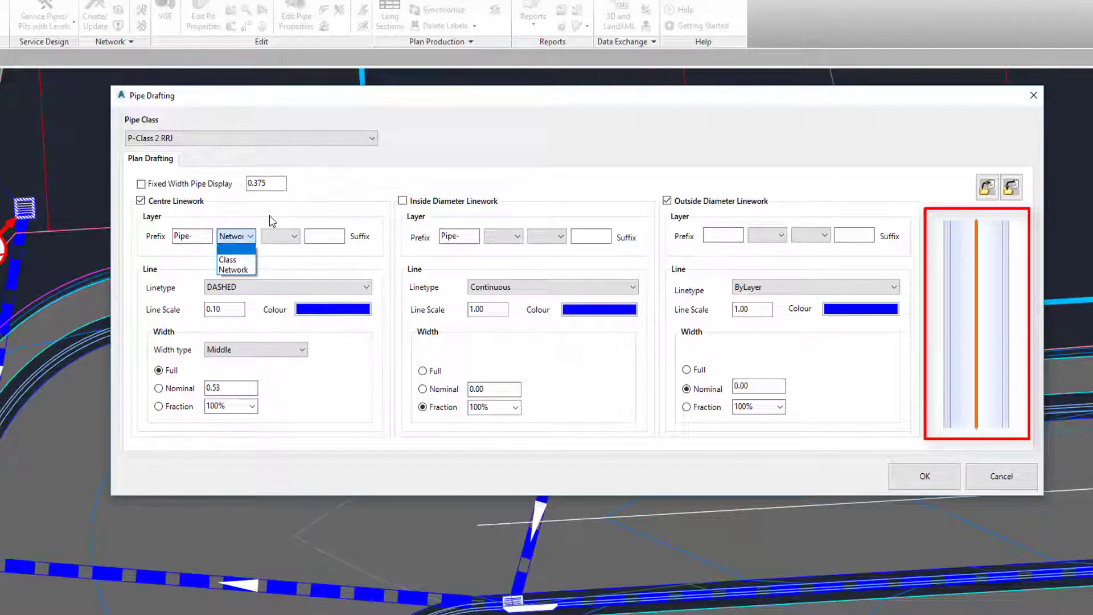
pyautogui.click(293, 241)
pyautogui.click(295, 241)
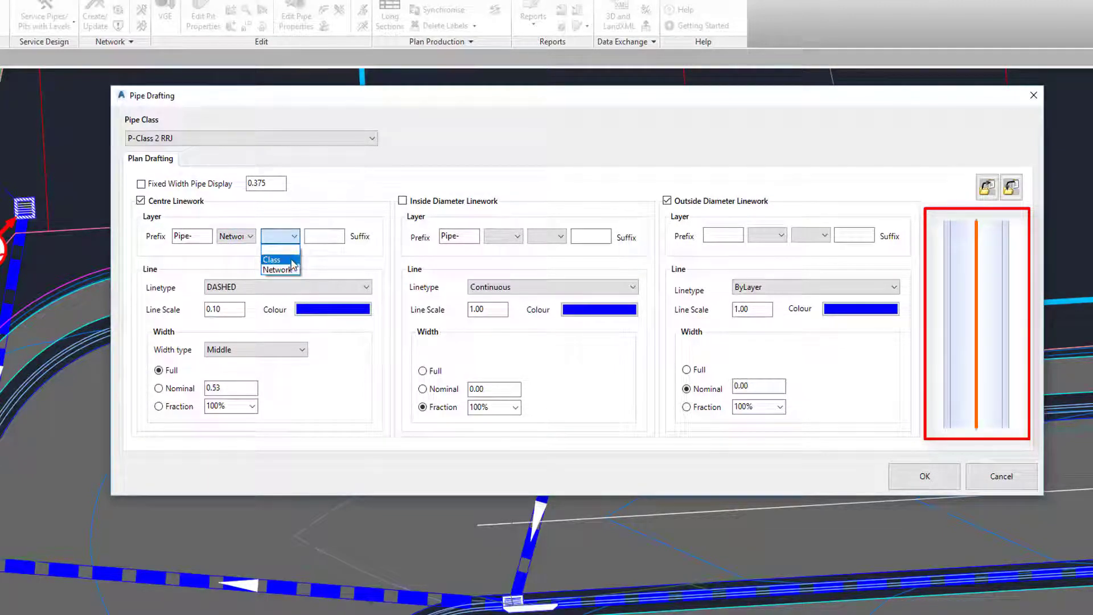
pyautogui.click(330, 191)
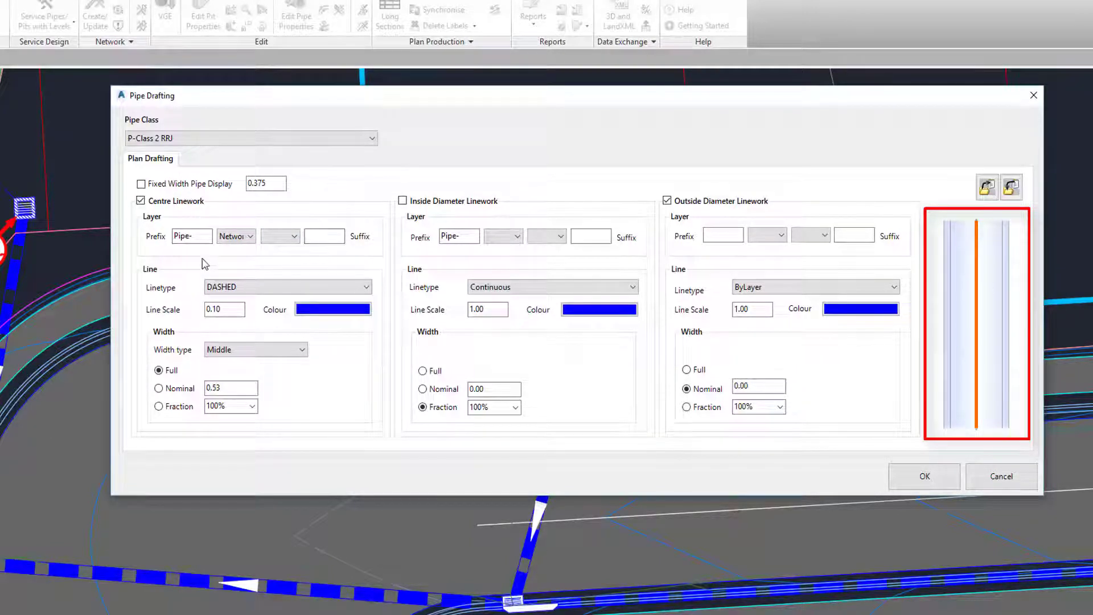
pyautogui.click(246, 289)
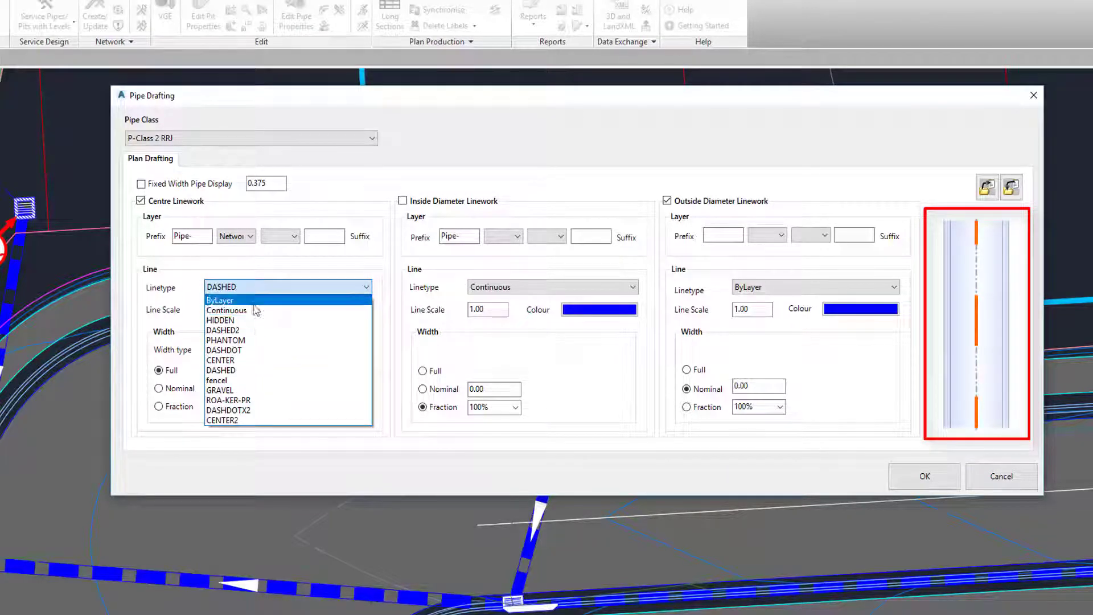
pyautogui.click(256, 279)
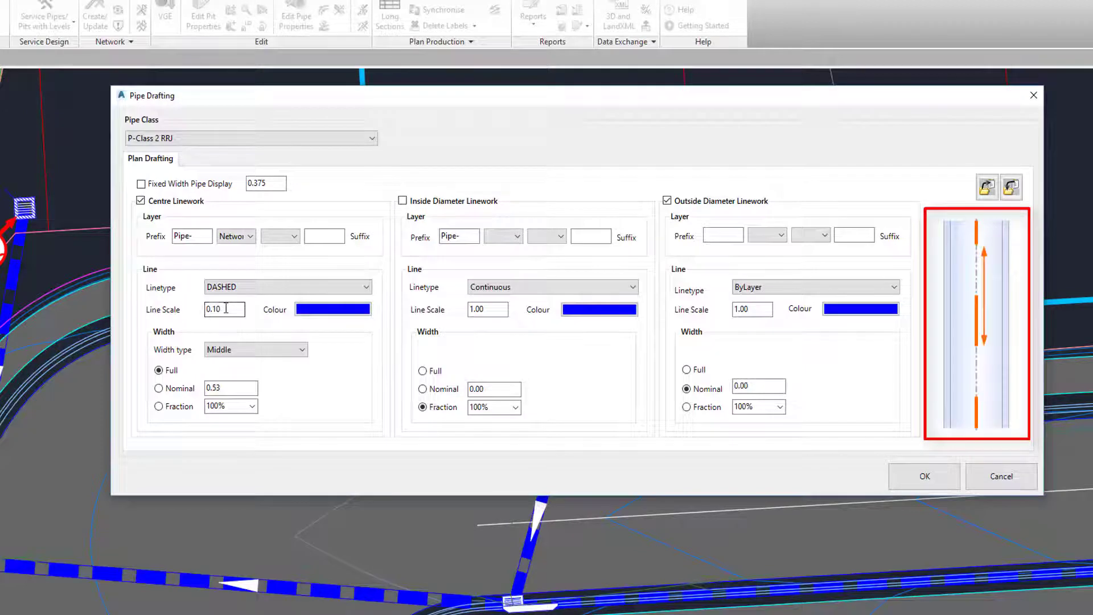
# Step: Keep the centre linework's width type as Middle, set its fraction value to 50%, and return the width option to Full
pyautogui.click(234, 352)
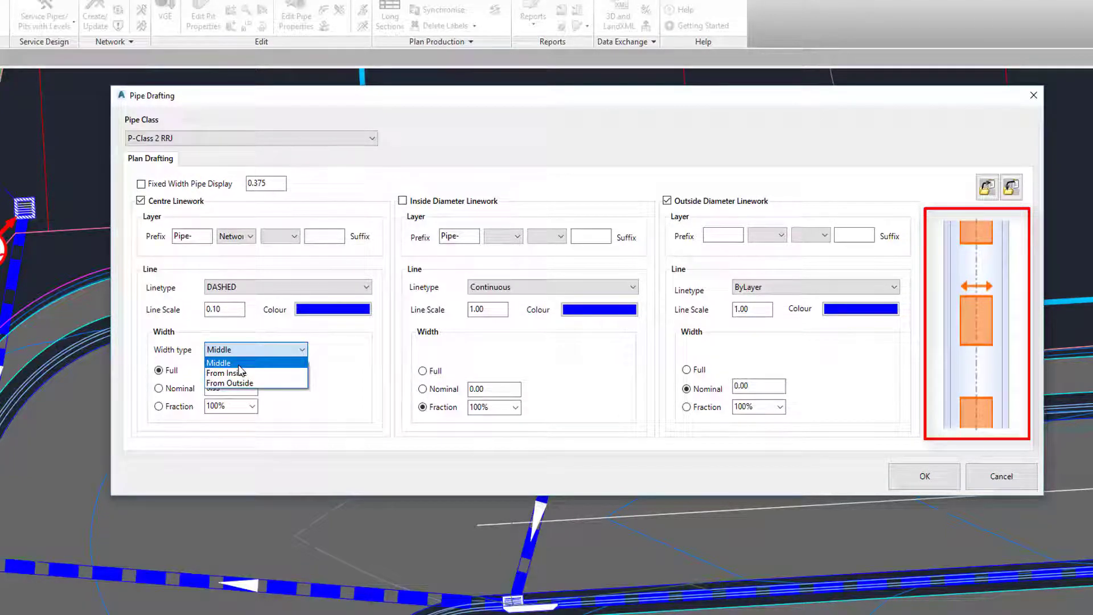
pyautogui.click(239, 365)
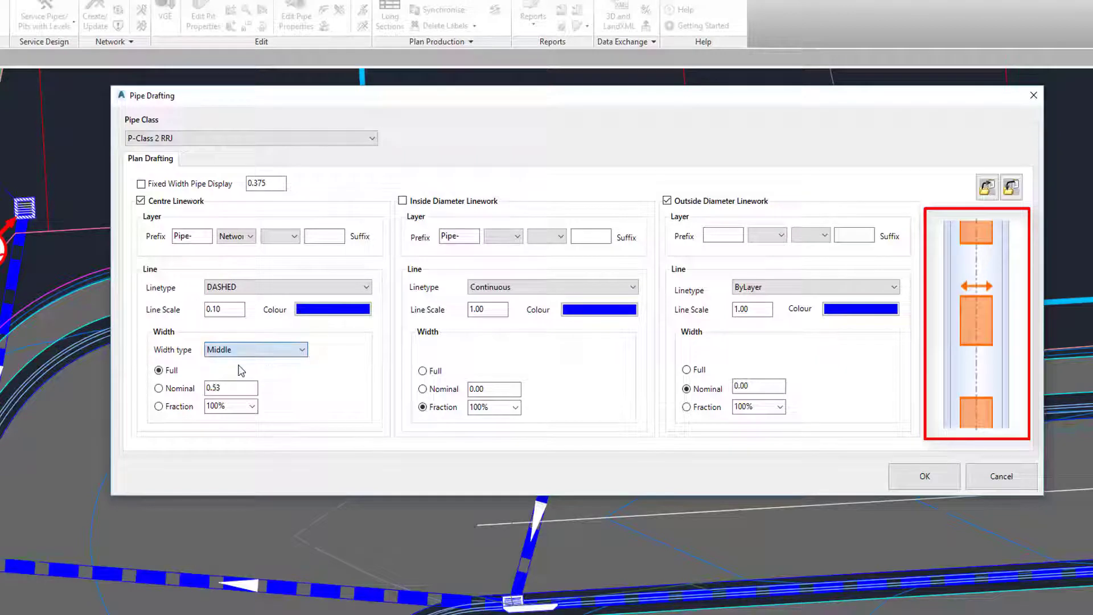
pyautogui.click(159, 389)
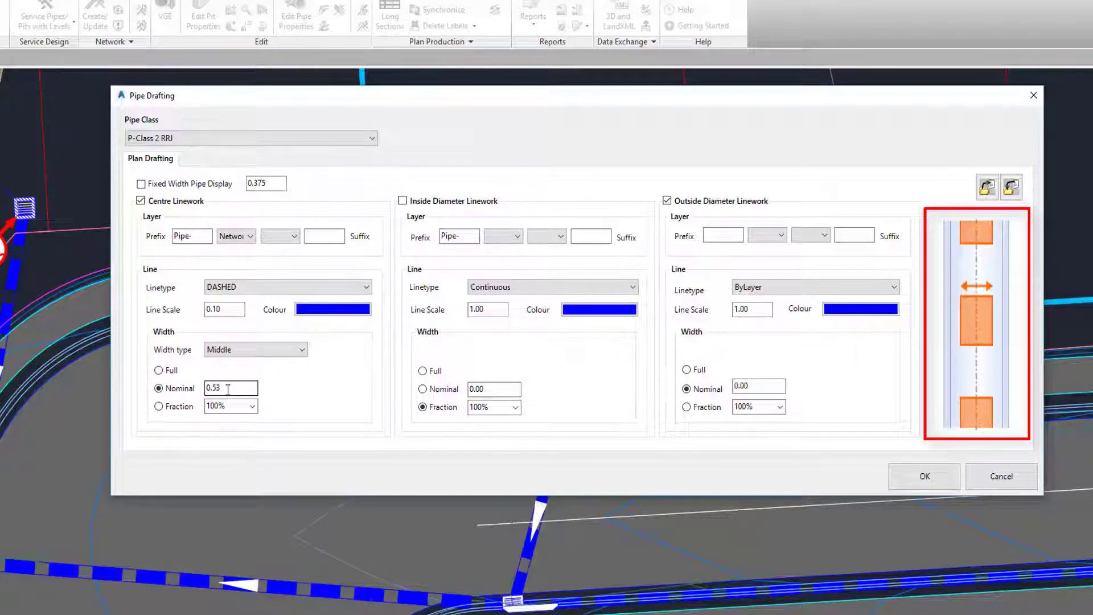
pyautogui.click(158, 406)
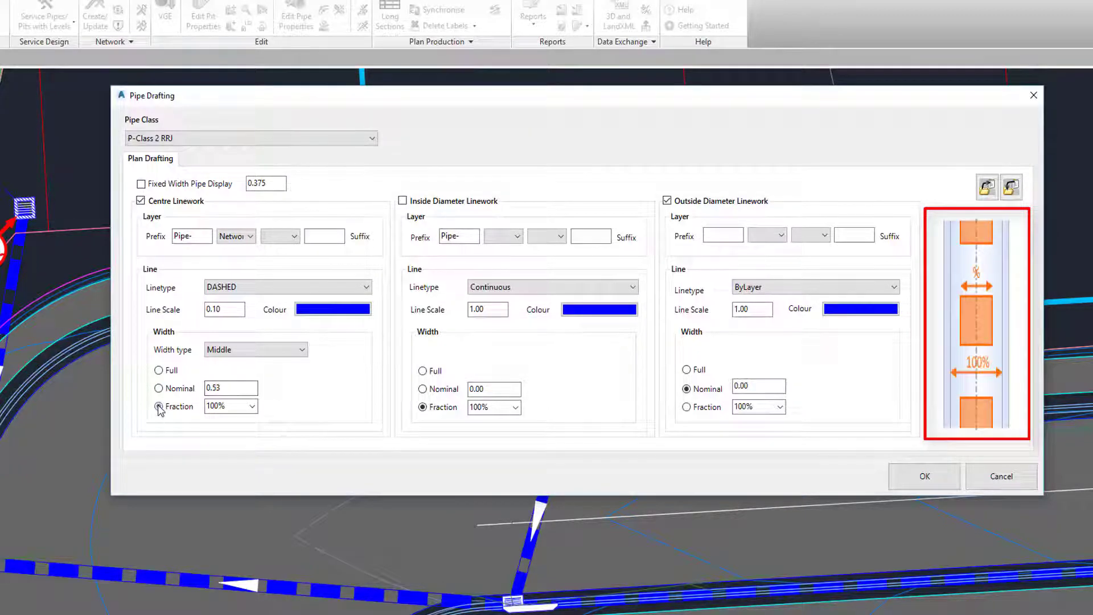
pyautogui.click(251, 406)
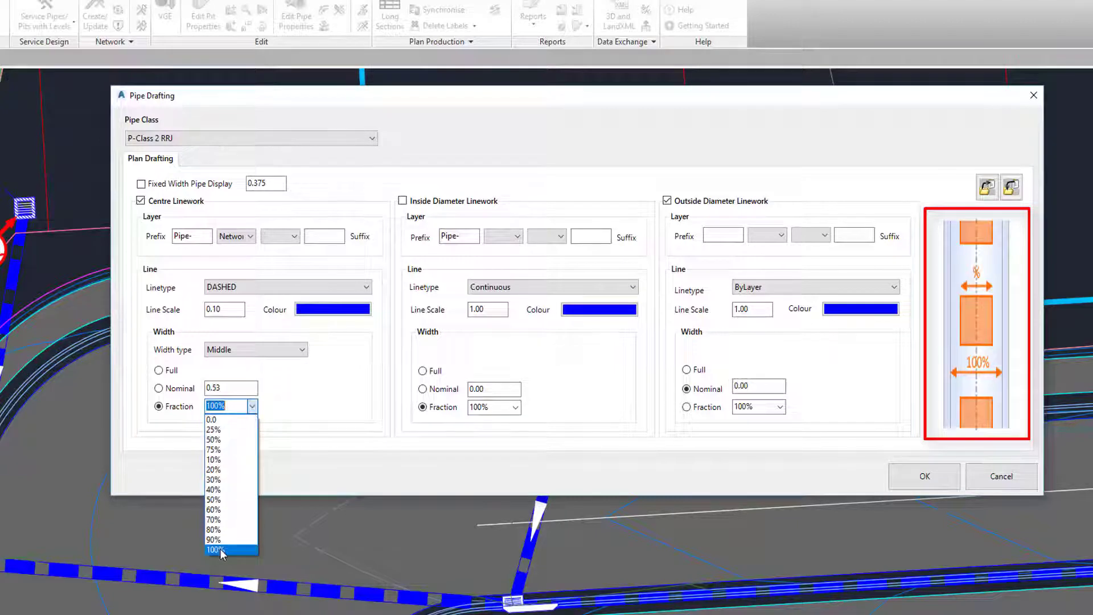
pyautogui.click(220, 499)
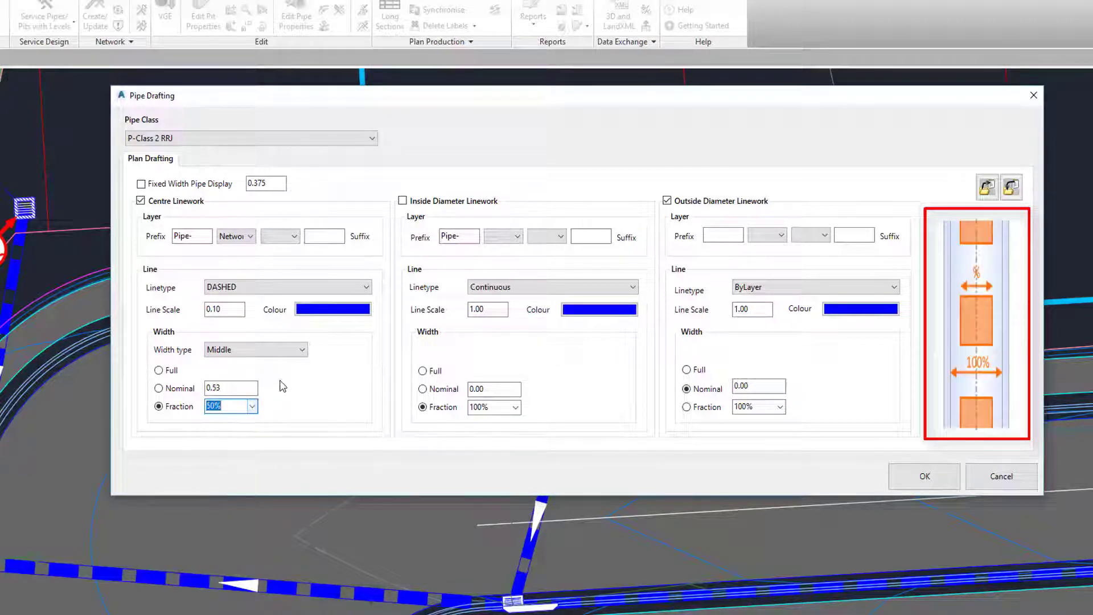
pyautogui.click(159, 370)
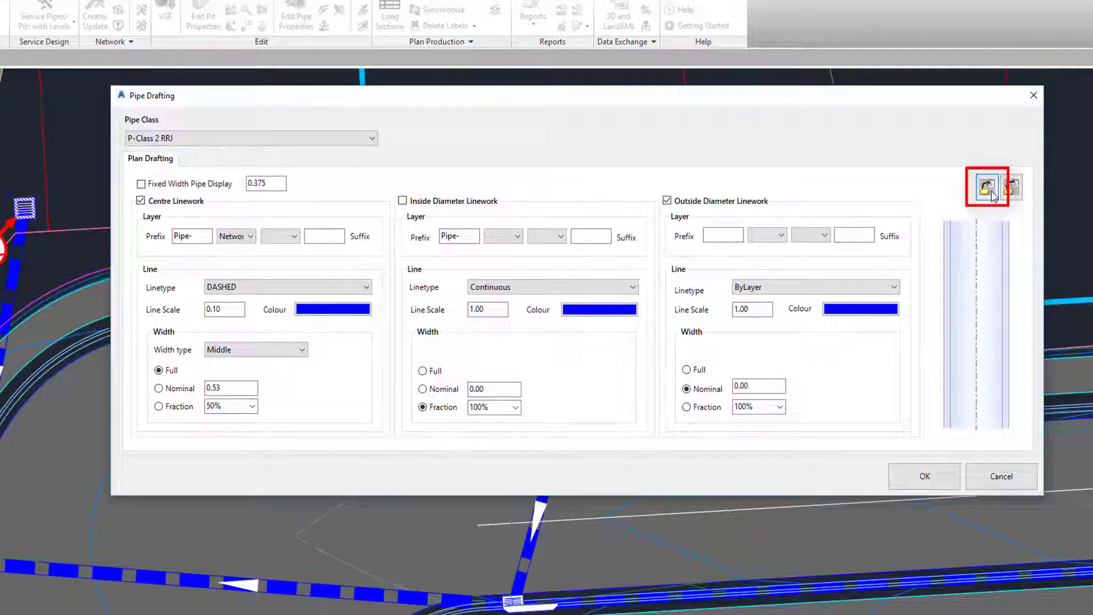
# Step: Accept the plan drafting settings for P-Class 2 RRJ and close the pipe drafting settings
pyautogui.click(1011, 195)
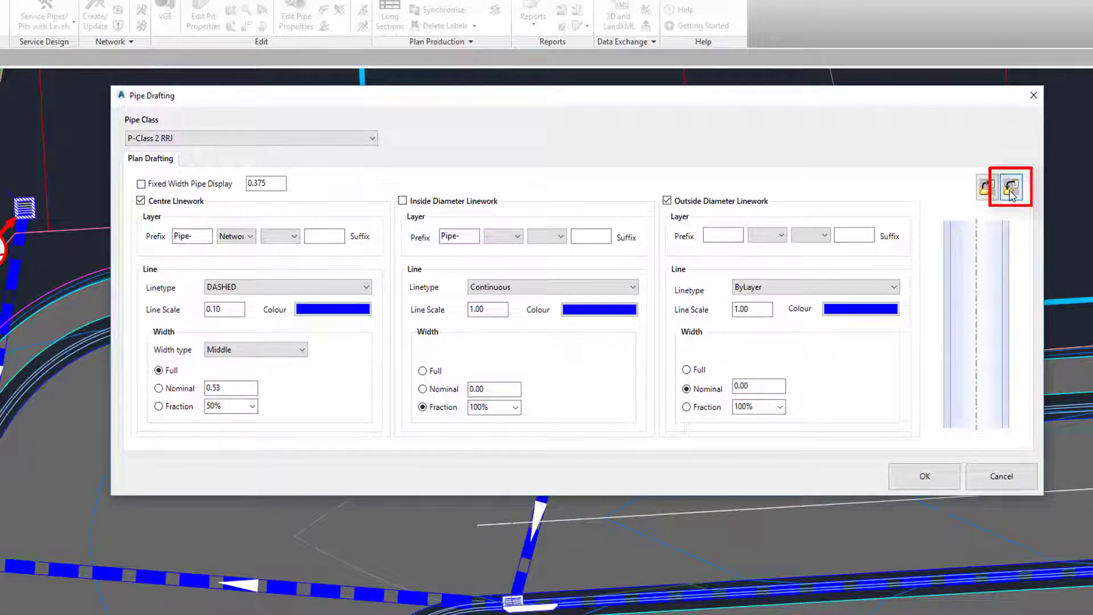
pyautogui.click(1010, 194)
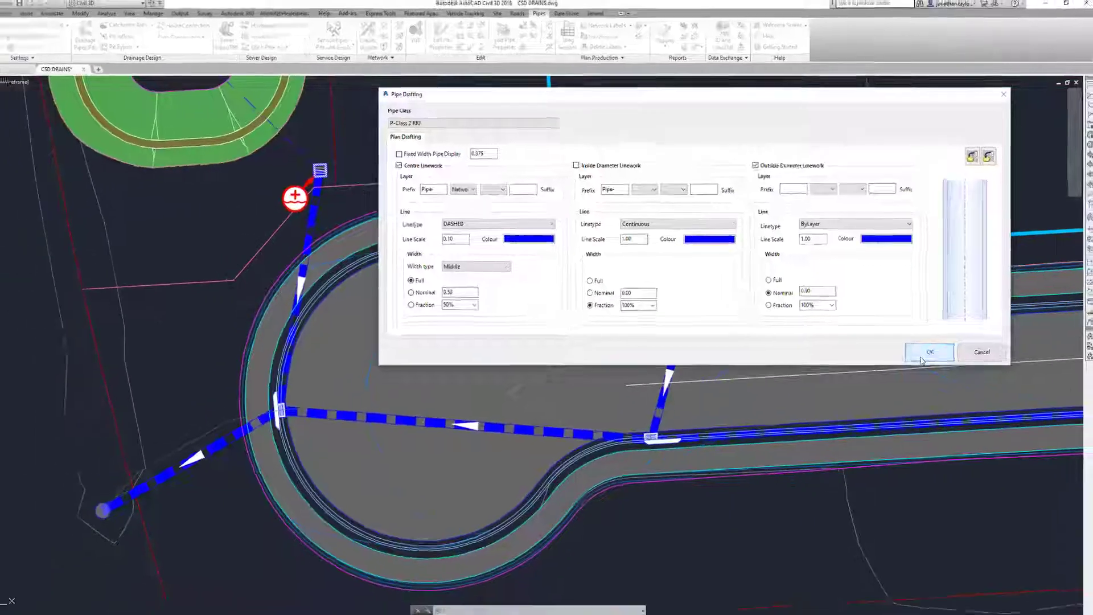
pyautogui.click(922, 357)
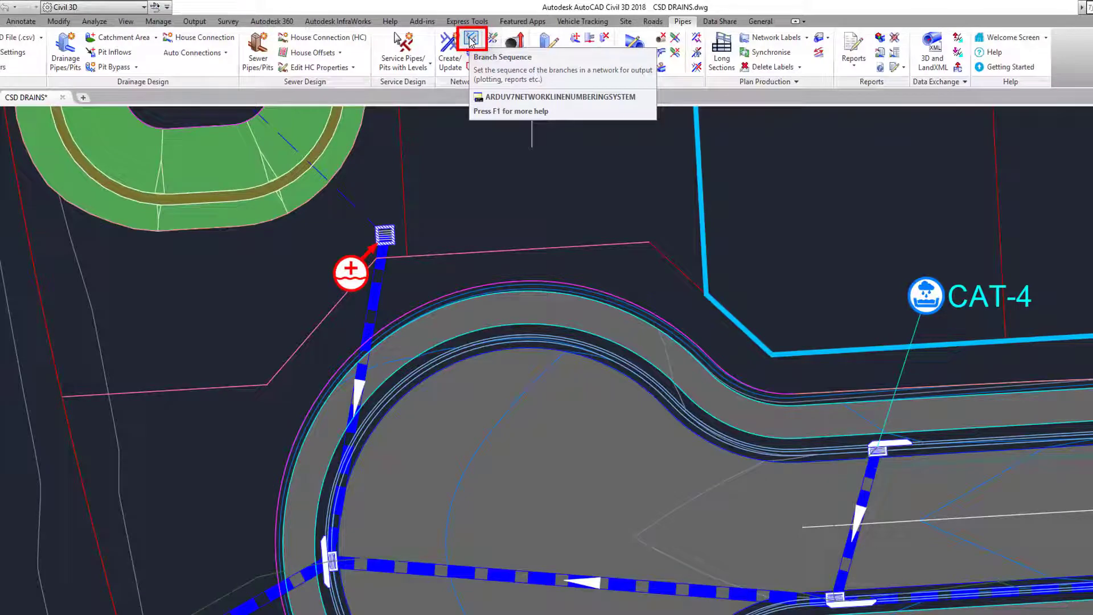
# Step: Select the drainage network, check its defined branches in Branch Sequence, and accept the existing order
pyautogui.click(471, 40)
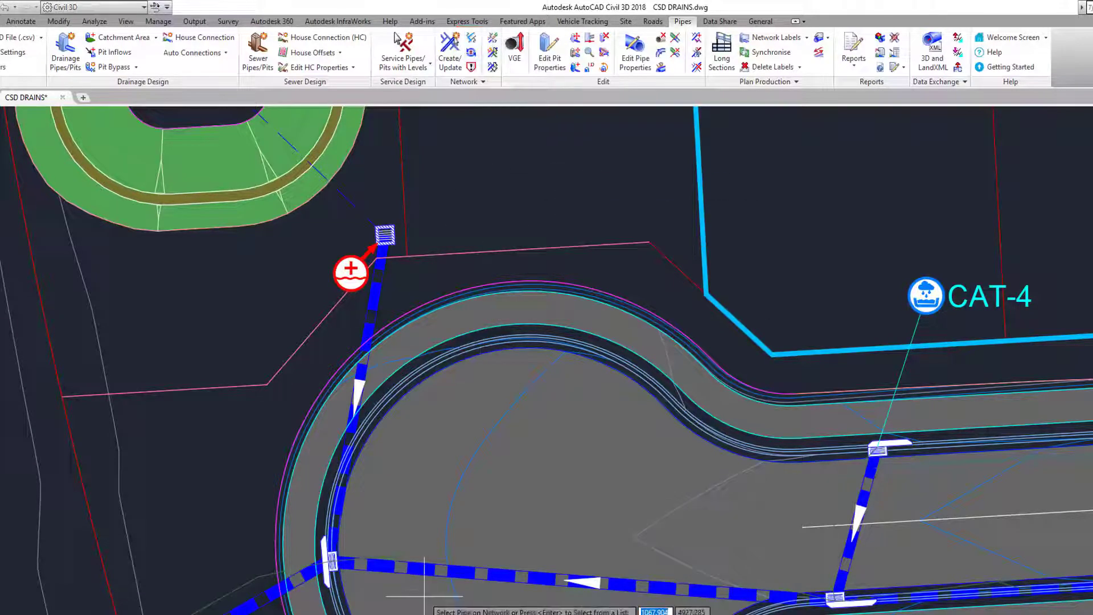
pyautogui.click(419, 569)
pyautogui.click(630, 446)
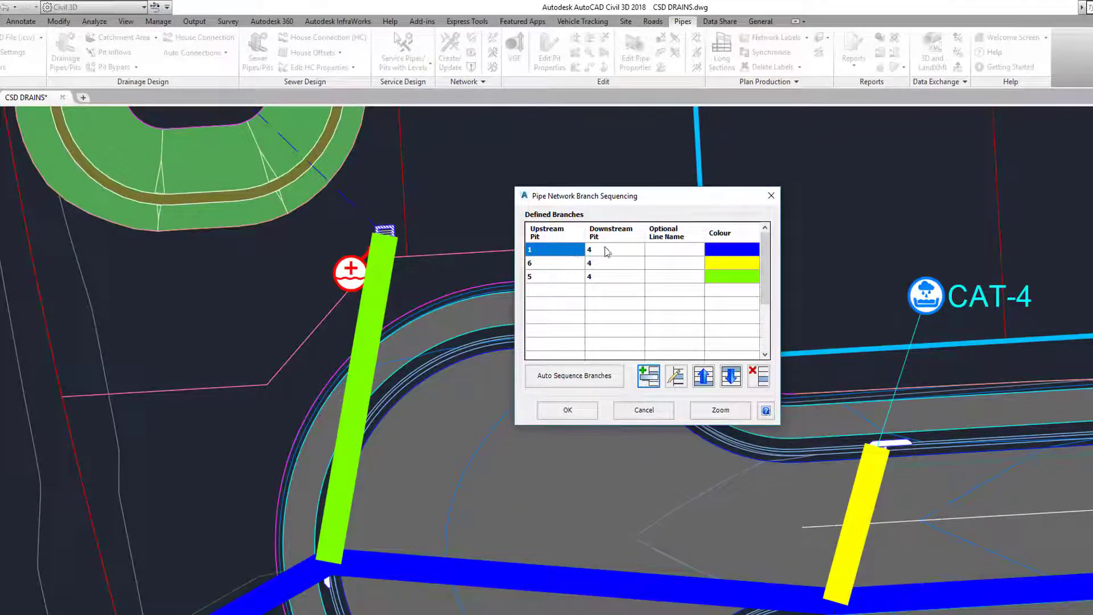
pyautogui.click(591, 411)
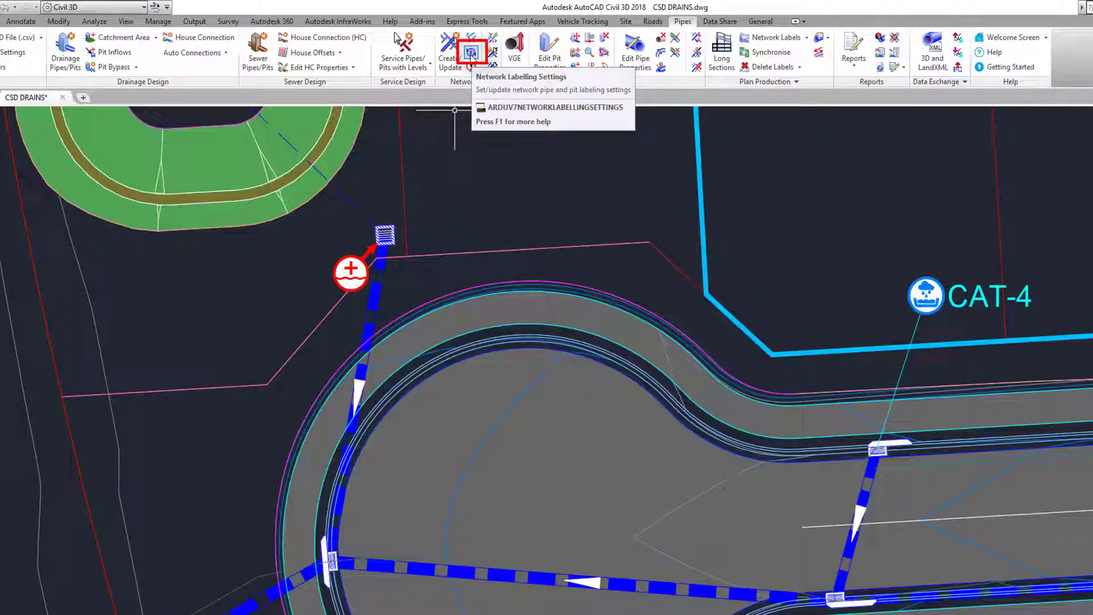
# Step: Review the drainage network's pit and pipe labelling settings, keeping the Default pit labelling style, and accept them
pyautogui.click(471, 54)
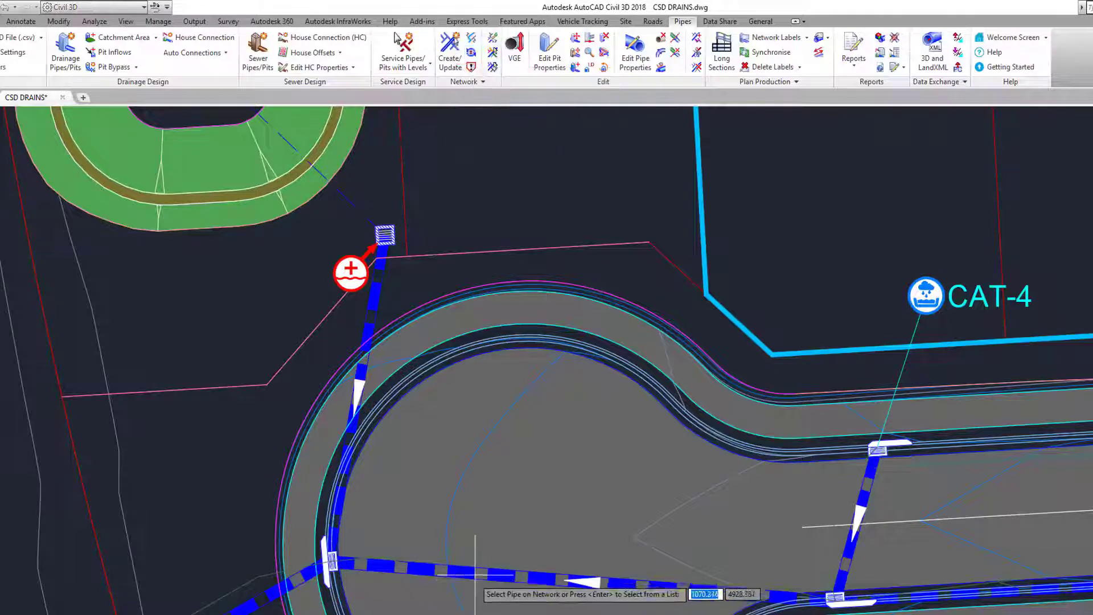
pyautogui.click(626, 449)
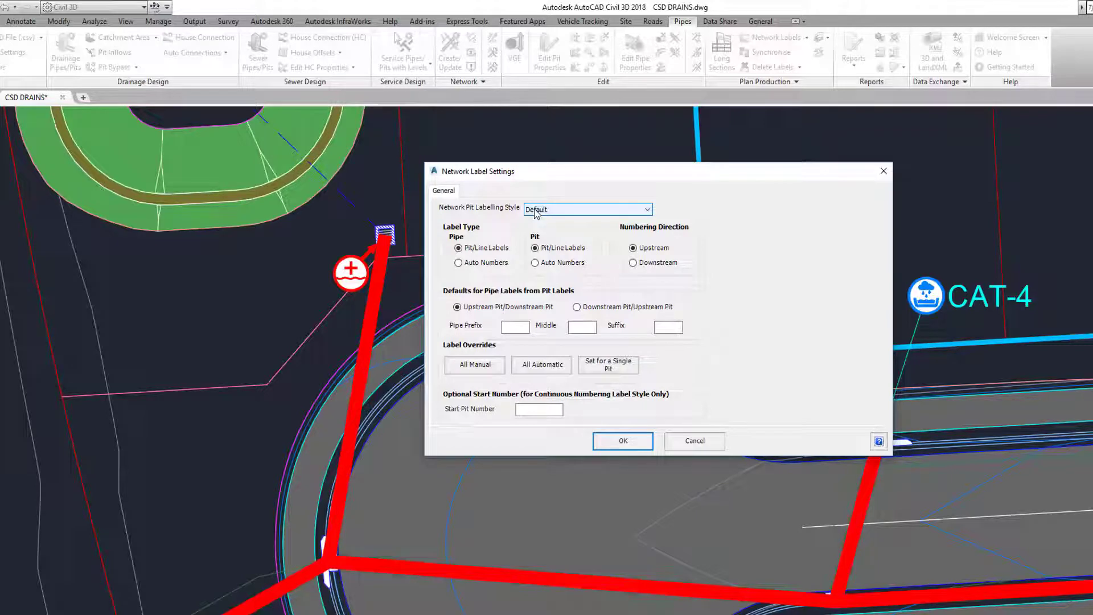
pyautogui.click(624, 440)
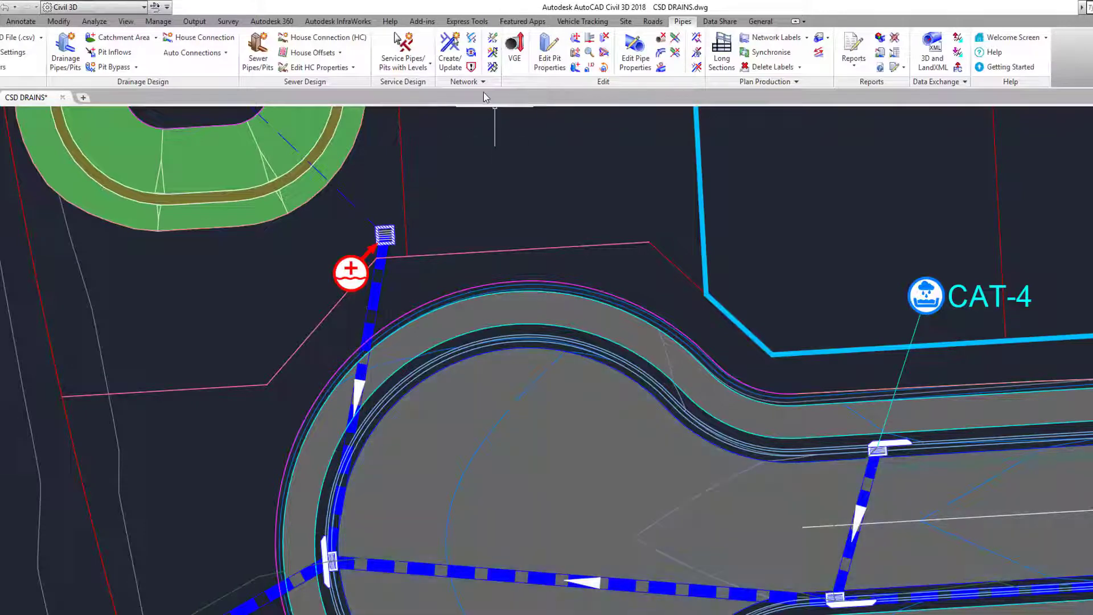
# Step: Examine the available network labelling styles, then close the style editor without changing the Default style
pyautogui.click(485, 83)
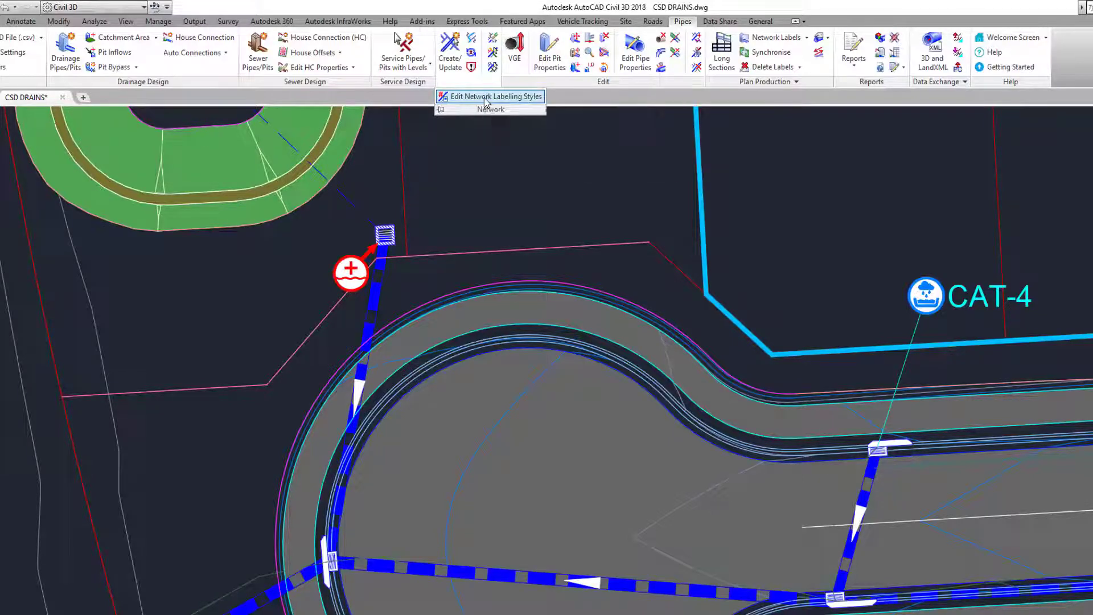
pyautogui.click(485, 100)
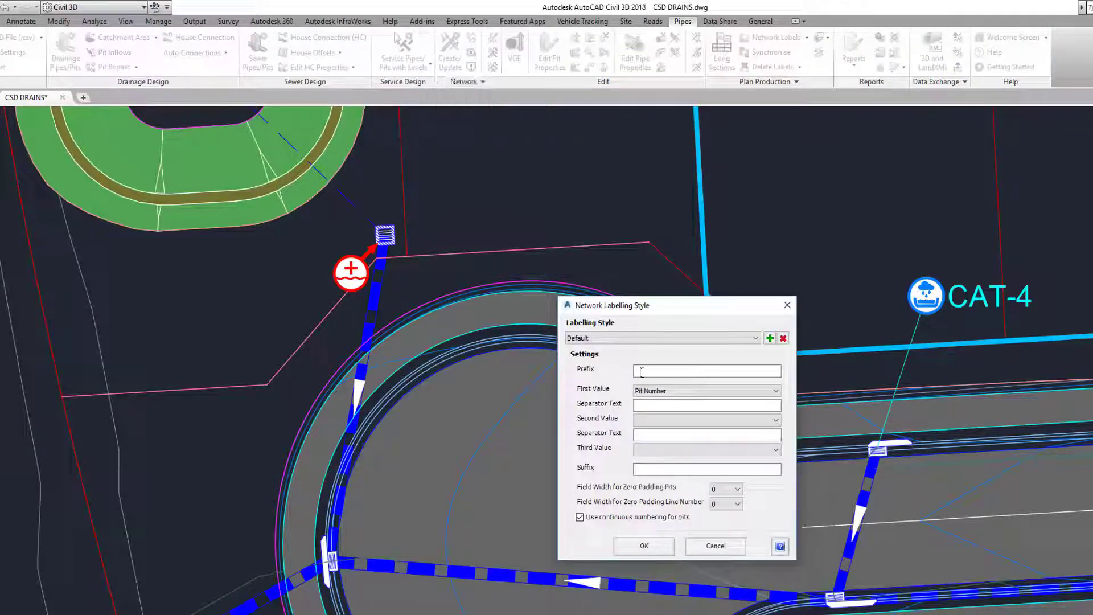
pyautogui.click(645, 338)
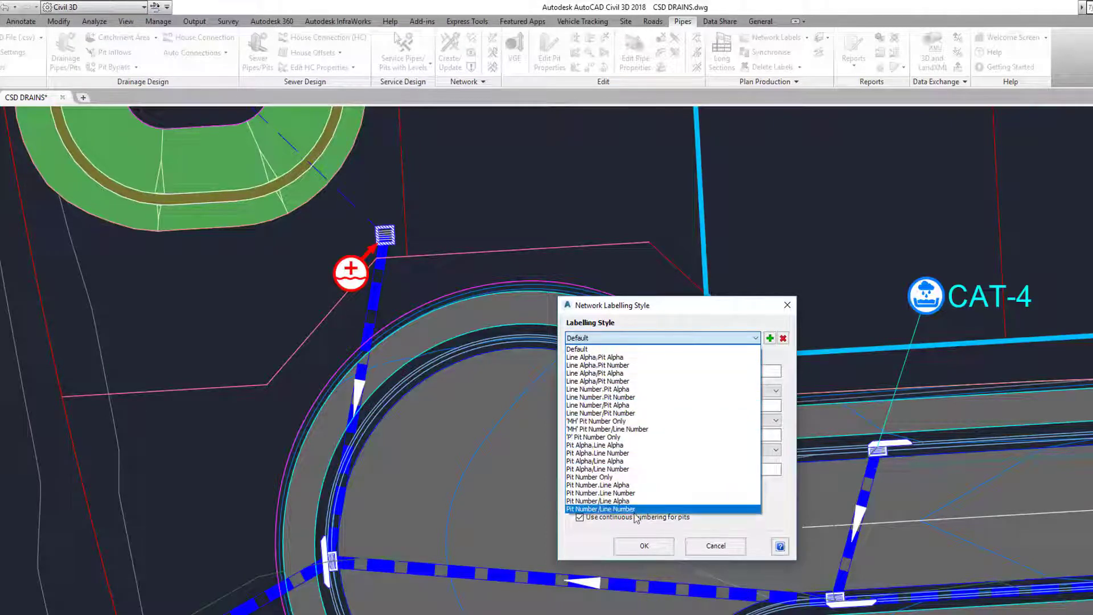
pyautogui.click(723, 549)
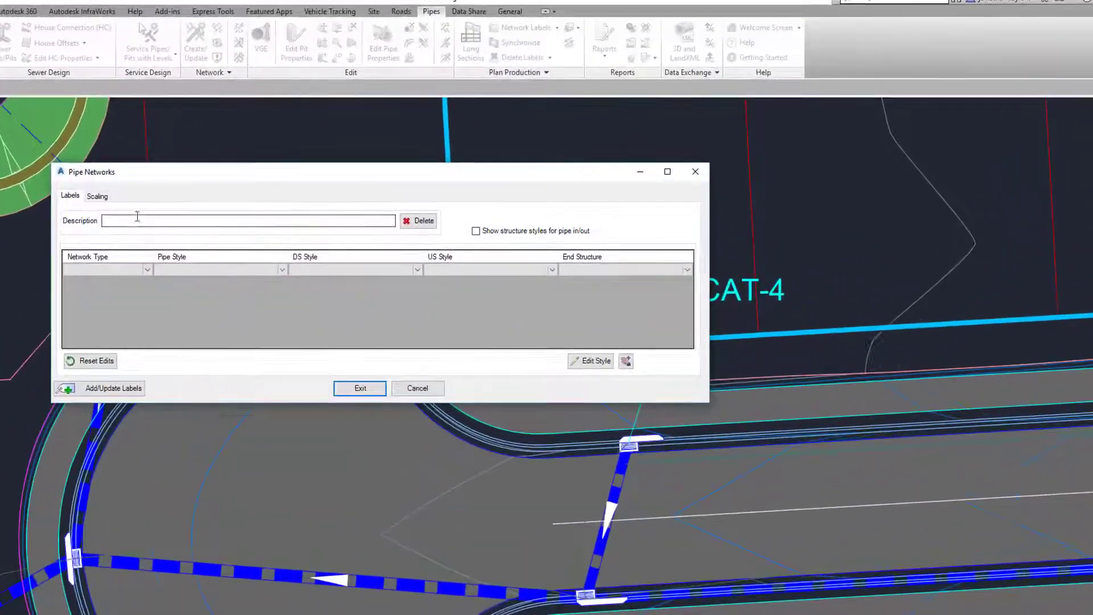
# Step: Enter "Network Labels" as the label set's description and set its network type to Drainage
pyautogui.click(130, 222)
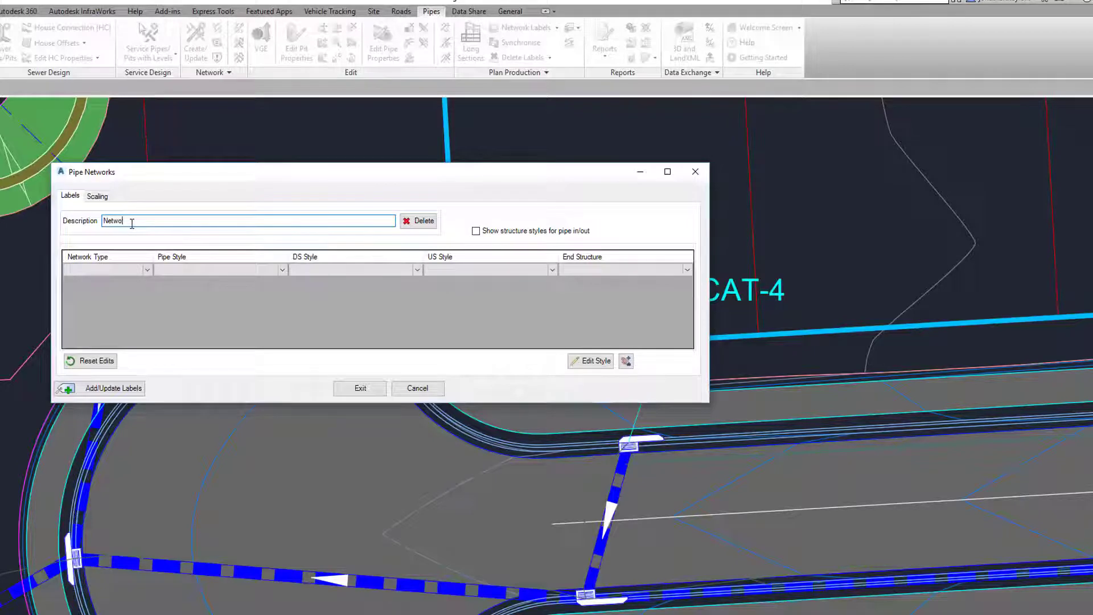
pyautogui.write('la')
pyautogui.click(108, 269)
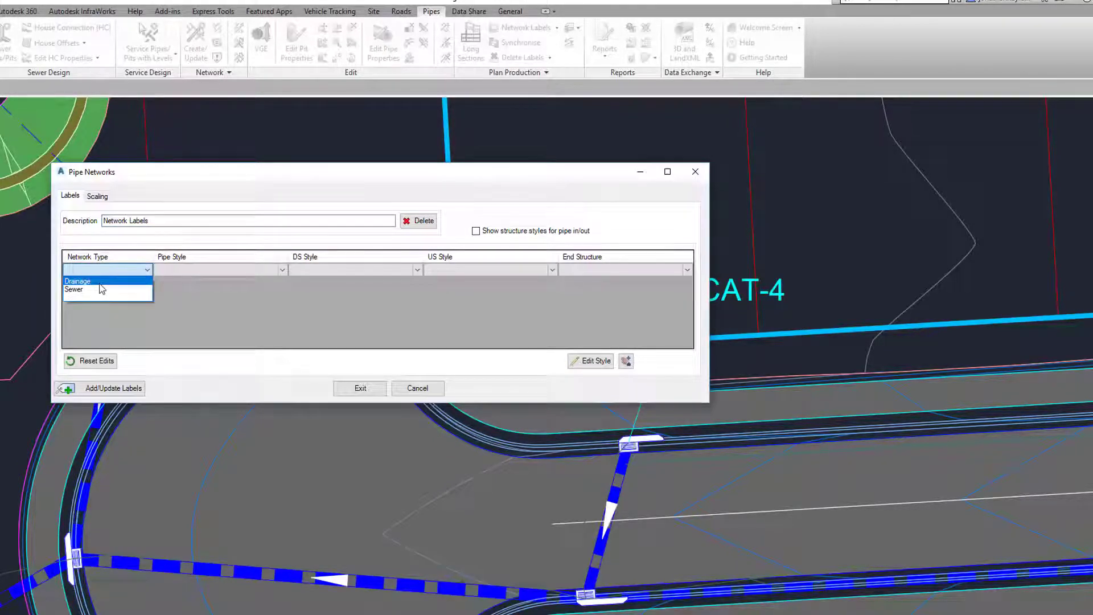
pyautogui.click(91, 282)
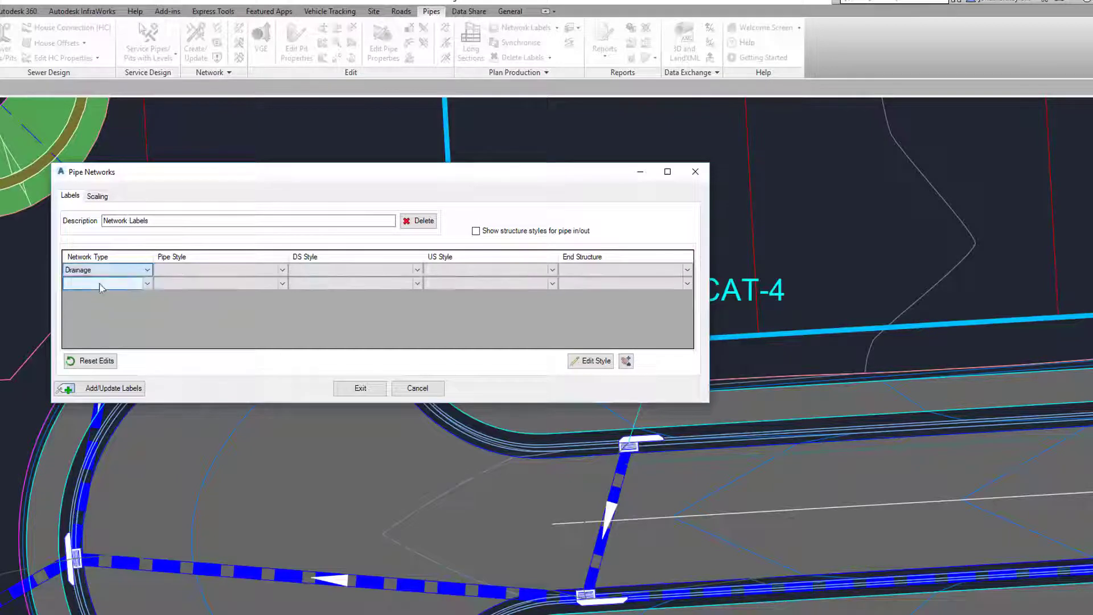
# Step: Set the Drainage row's pipe label style to Pipe-Label_Dia(Above)+Grade(Below)
pyautogui.click(272, 274)
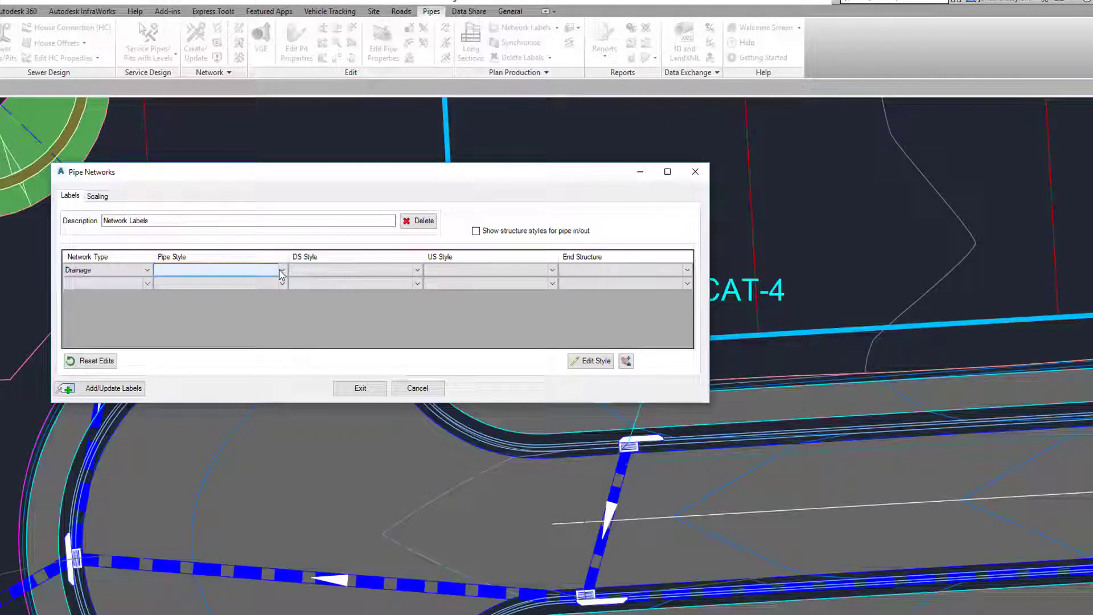
pyautogui.click(281, 273)
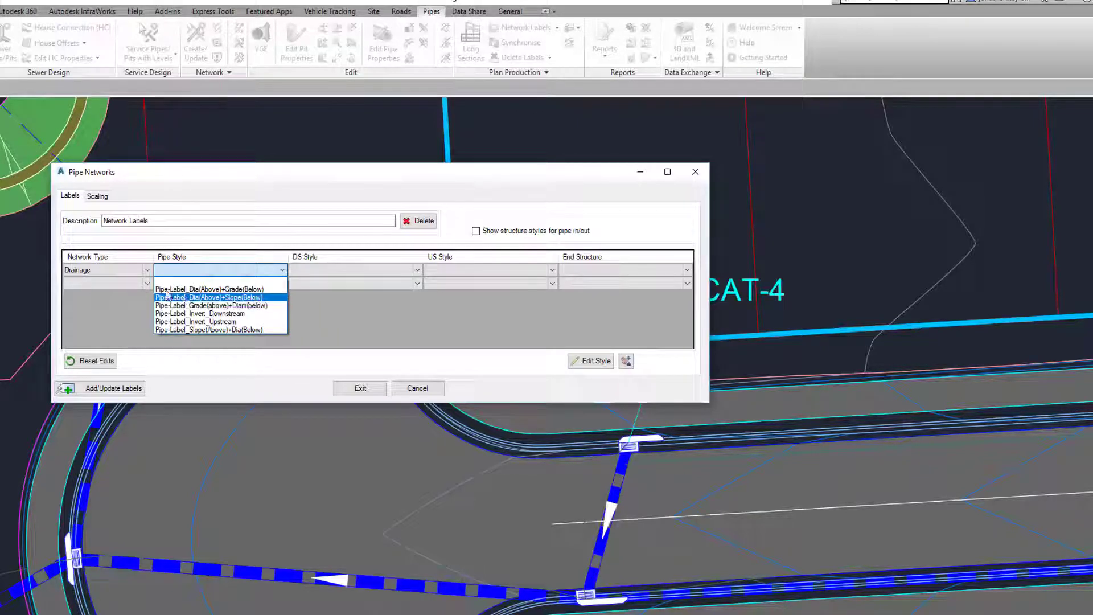
pyautogui.click(201, 290)
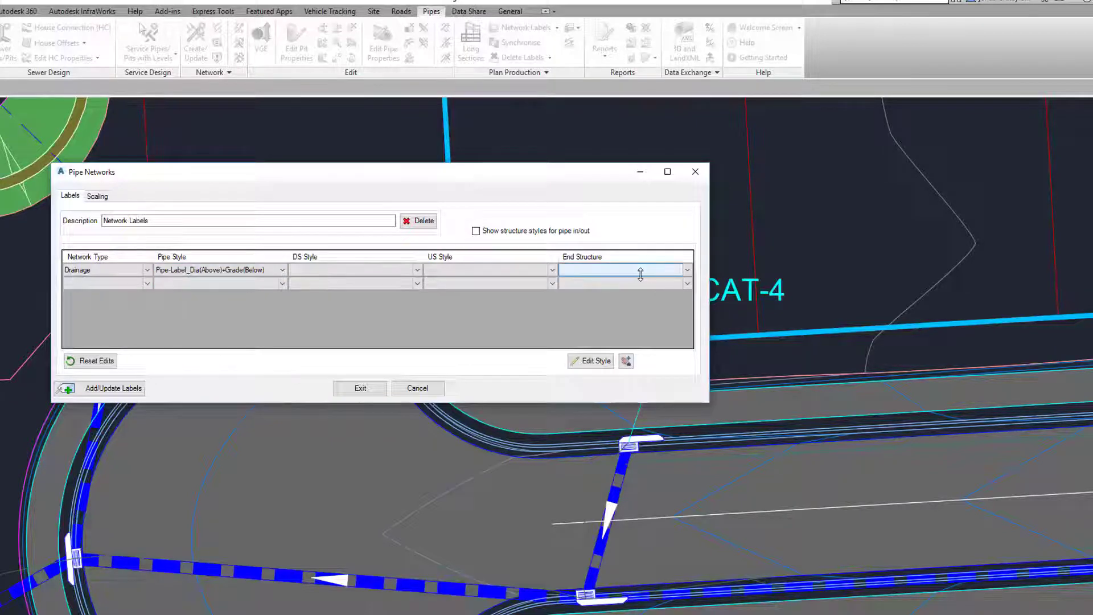
# Step: Set the Drainage end structure style to Pit-Label_ID+Circle and add the labels to the plan
pyautogui.click(688, 271)
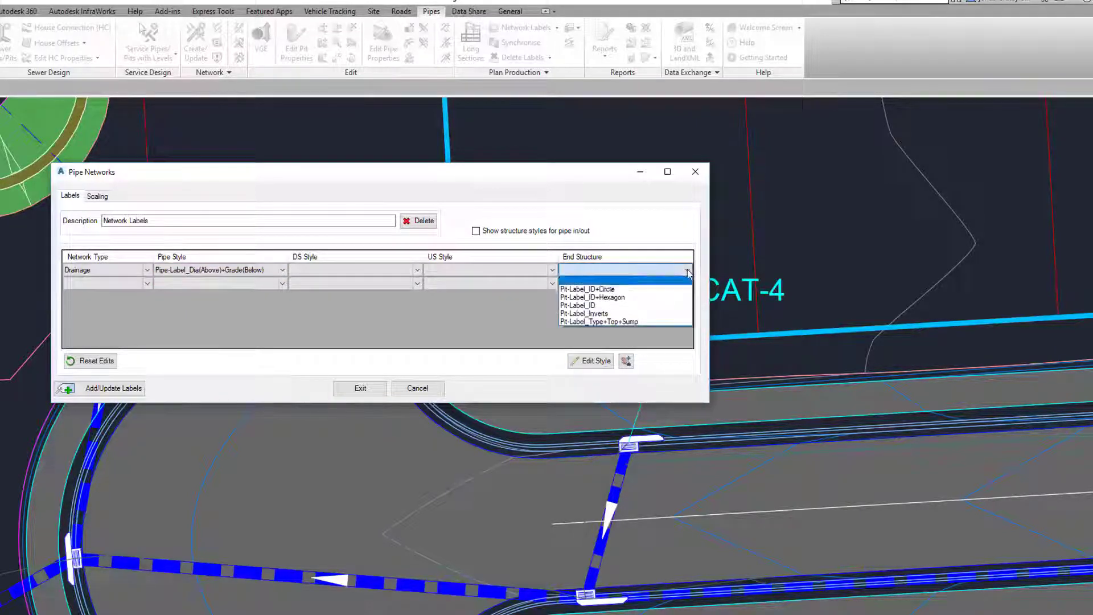
pyautogui.click(630, 290)
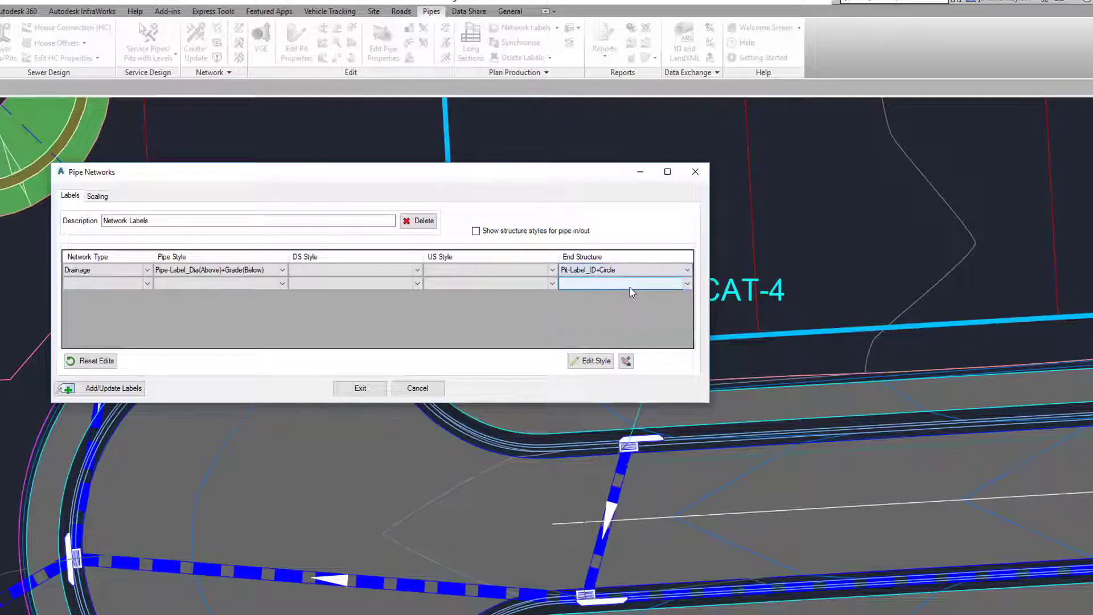
pyautogui.click(96, 391)
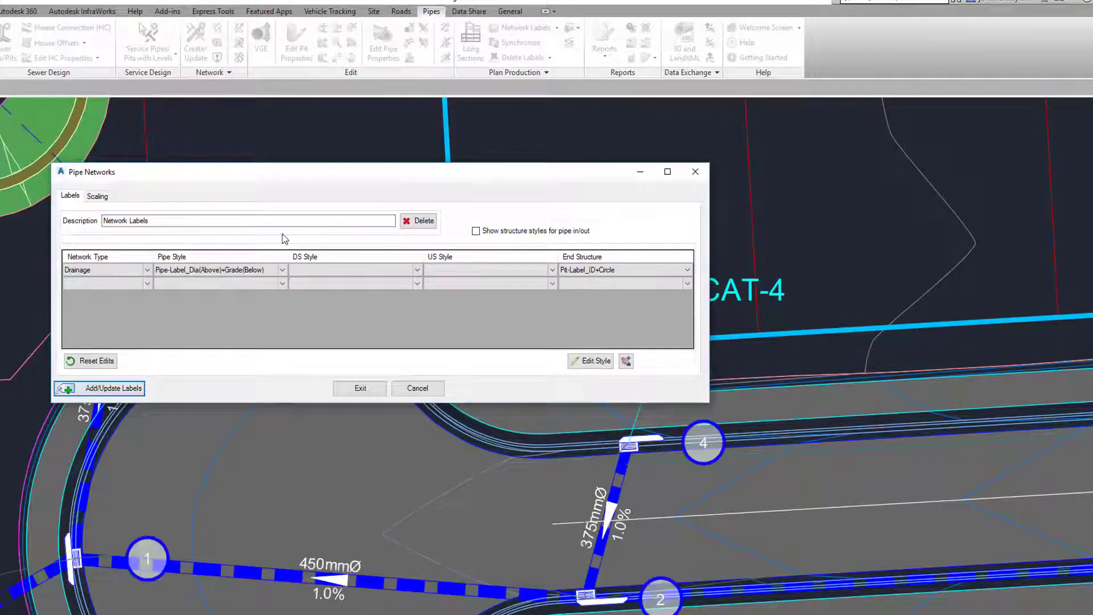
pyautogui.moveTo(309, 176)
pyautogui.mouseDown()
pyautogui.moveTo(704, 138)
pyautogui.moveTo(667, 111)
pyautogui.moveTo(636, 122)
pyautogui.mouseUp()
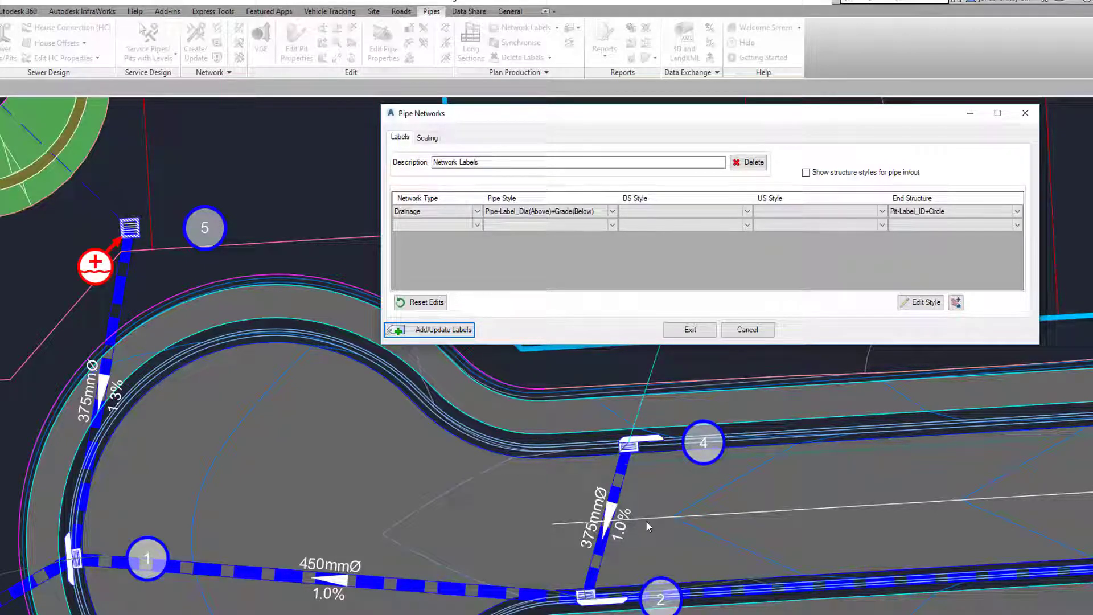
# Step: Examine the Diameter text item and its available data items in the Pipe-Label_Dia(Above)+Grade(Below) style, and close the style editor
pyautogui.click(525, 214)
pyautogui.click(525, 214)
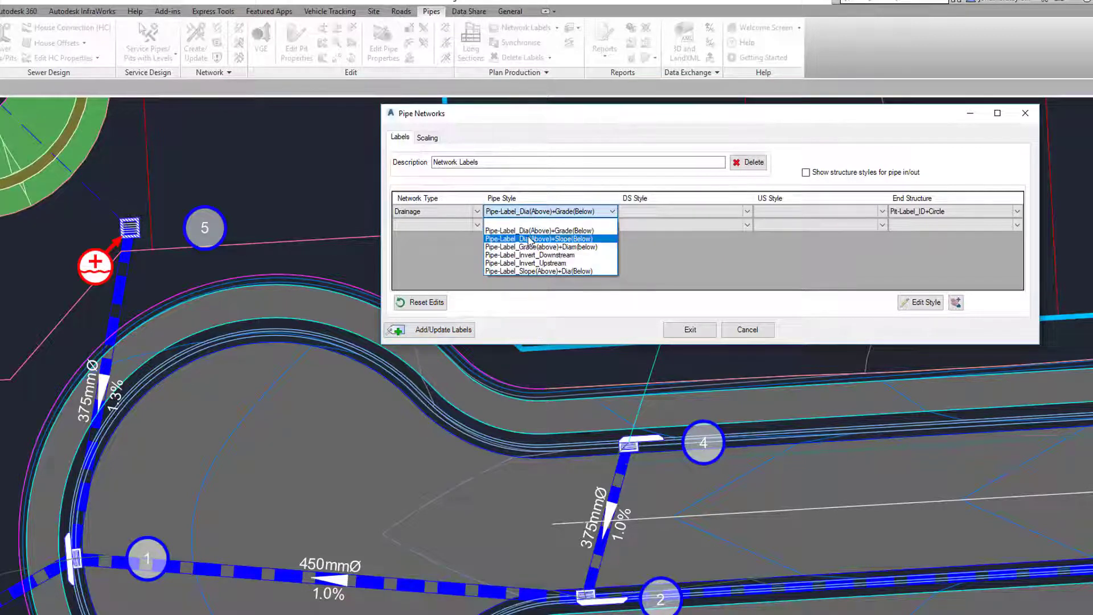
pyautogui.click(527, 232)
pyautogui.click(923, 303)
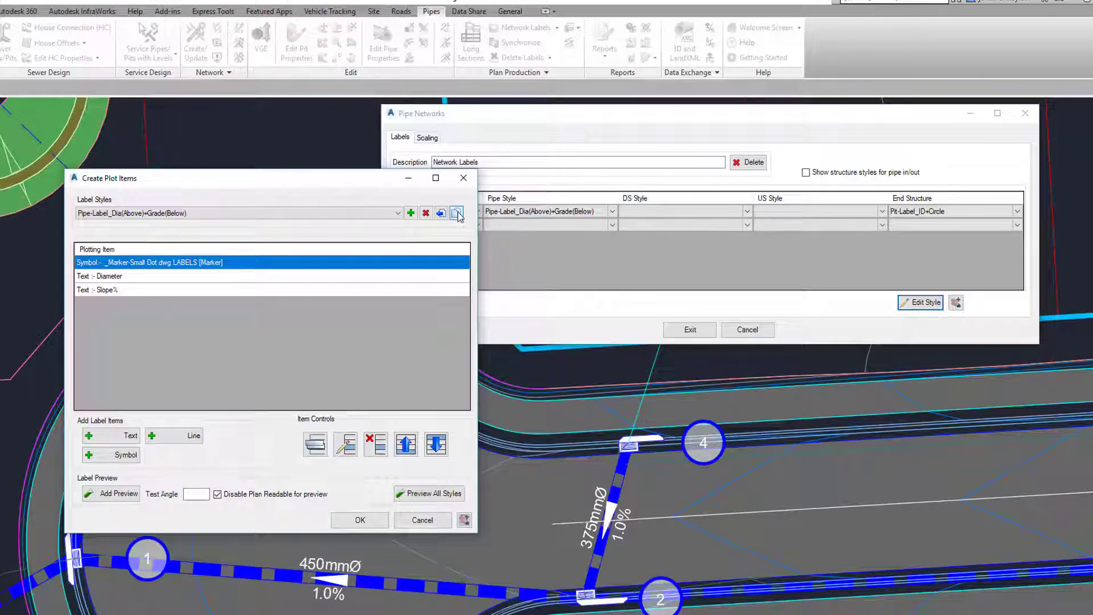
pyautogui.doubleClick(114, 279)
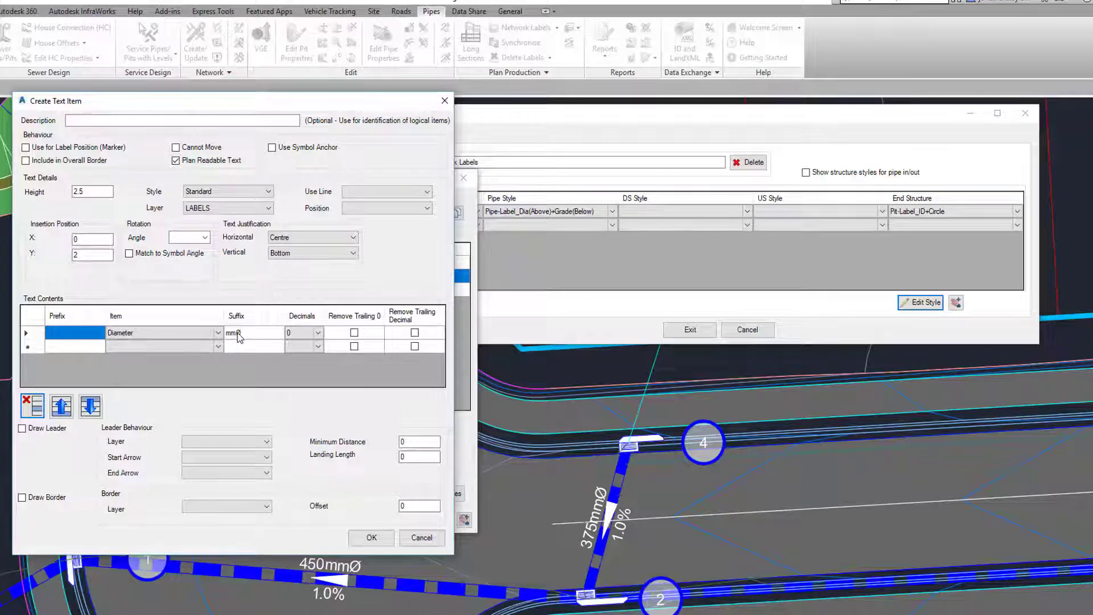
pyautogui.click(219, 347)
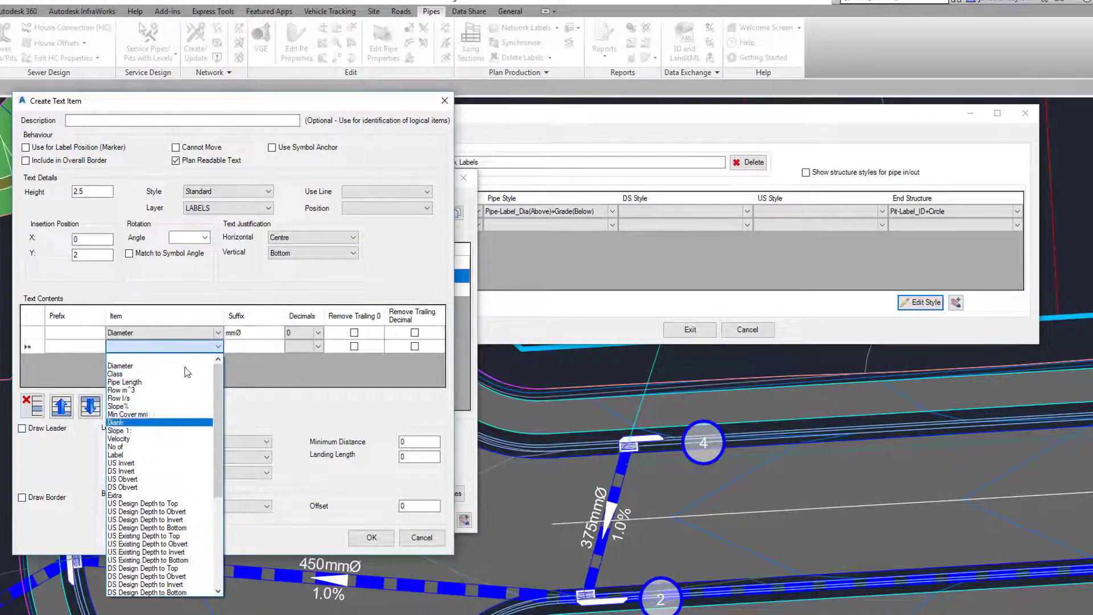
pyautogui.click(276, 392)
pyautogui.click(32, 406)
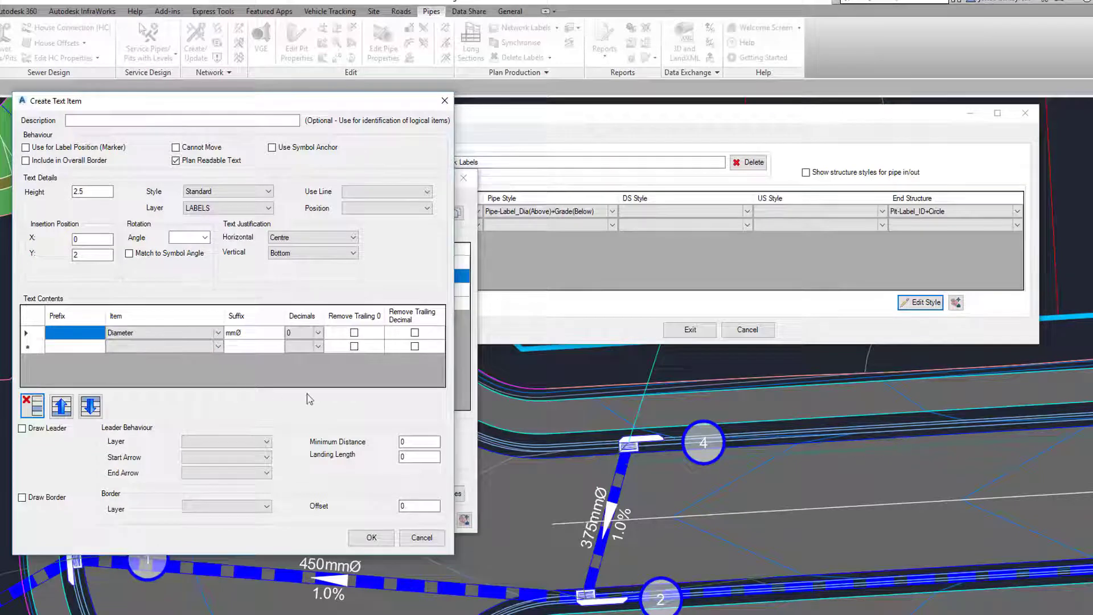
pyautogui.click(421, 539)
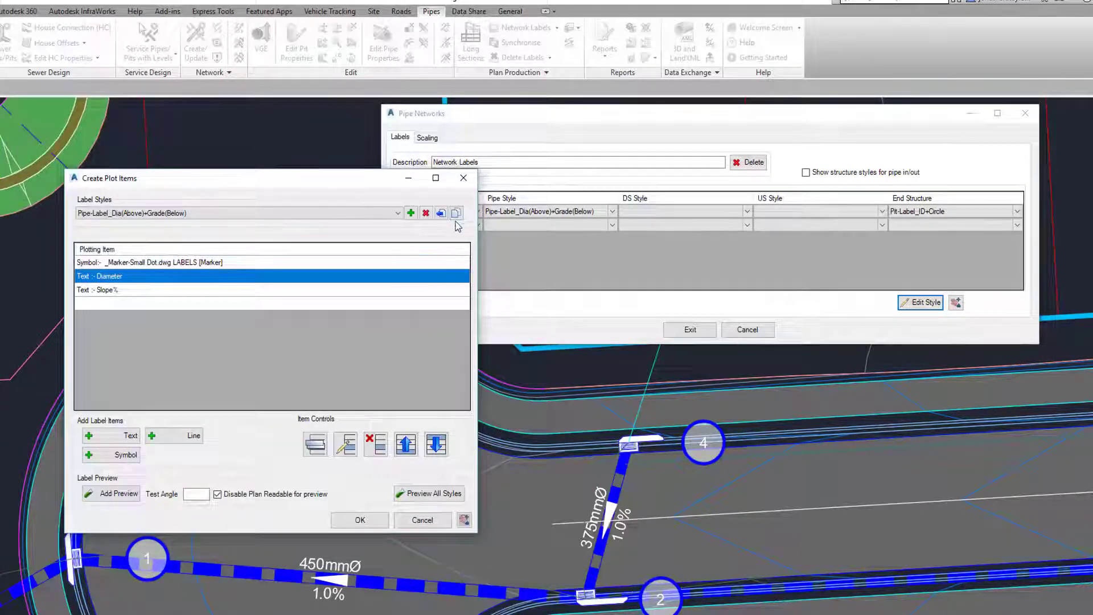
pyautogui.click(359, 519)
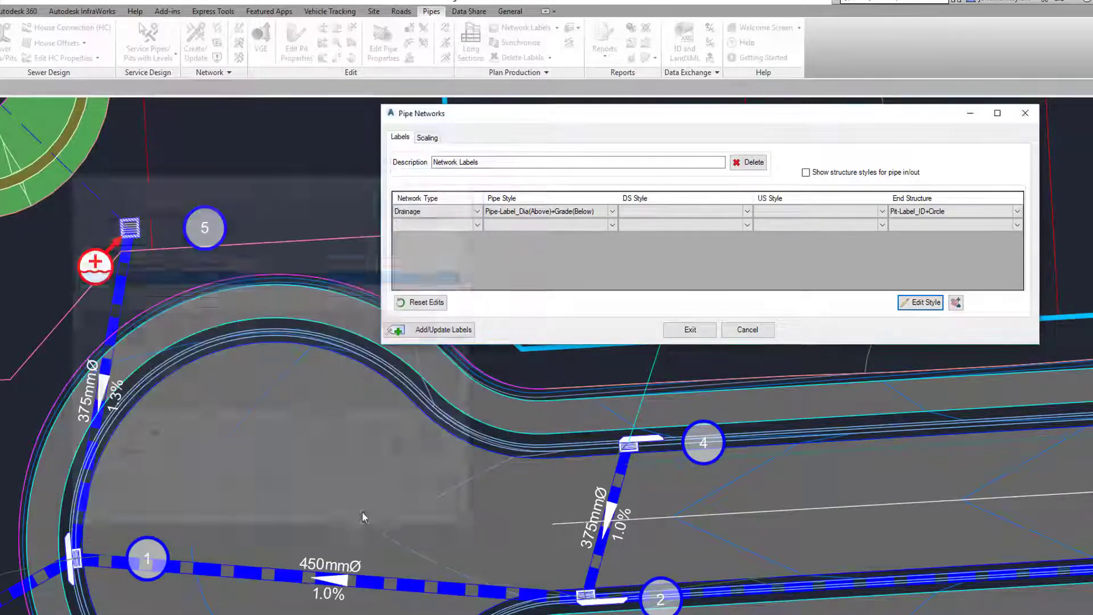
# Step: Examine the circle symbol settings and available symbols in the Pit-Label_ID+Circle style, cancel both editors, and exit the Pipe Networks labelling dialog
pyautogui.click(1007, 214)
pyautogui.click(928, 238)
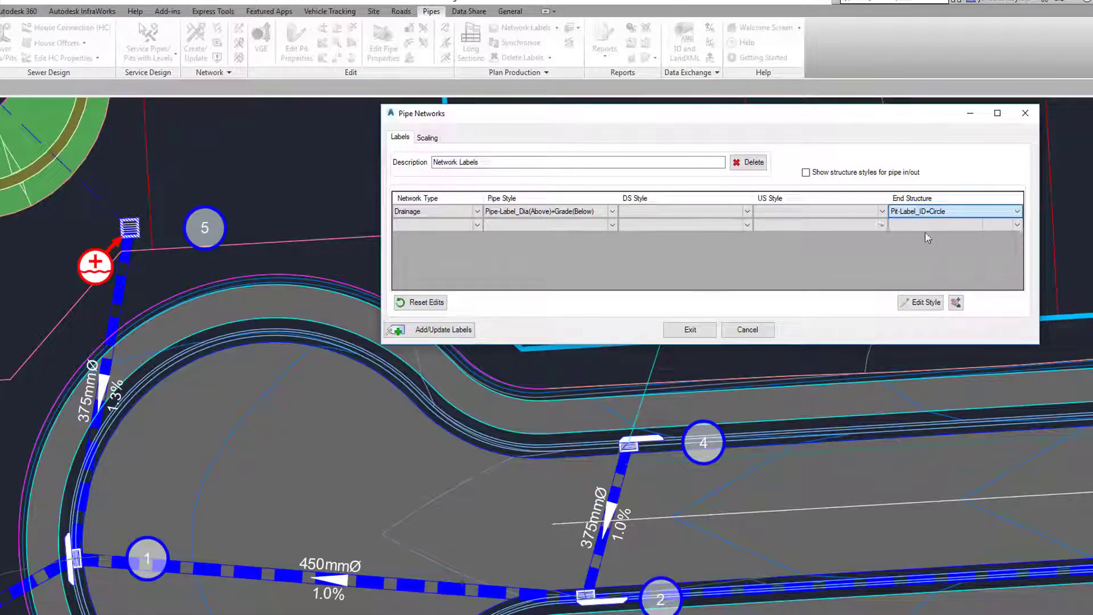
pyautogui.click(918, 303)
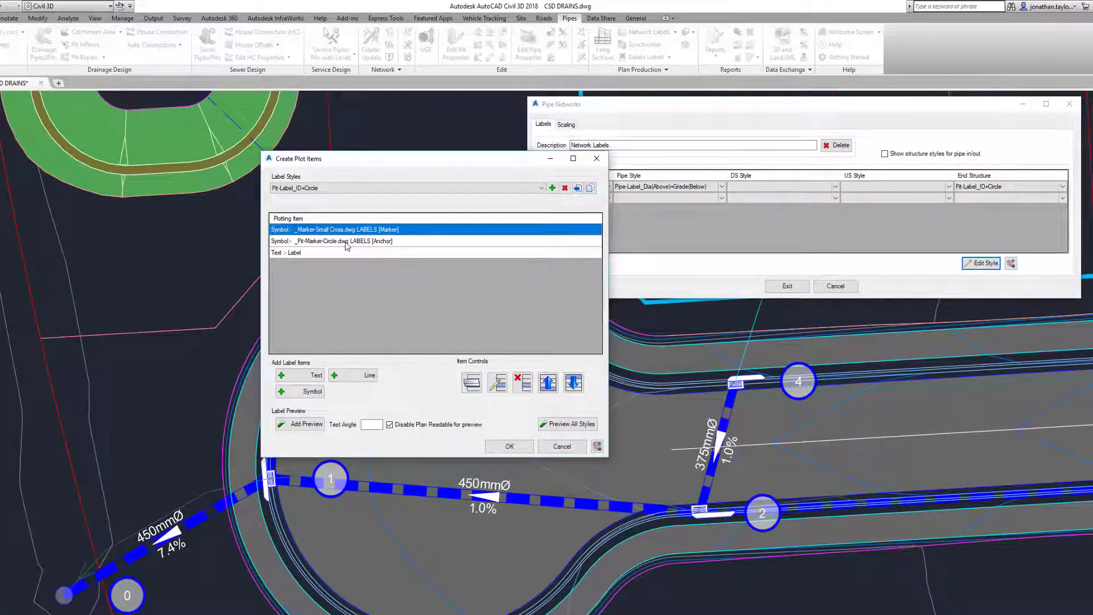
pyautogui.doubleClick(346, 241)
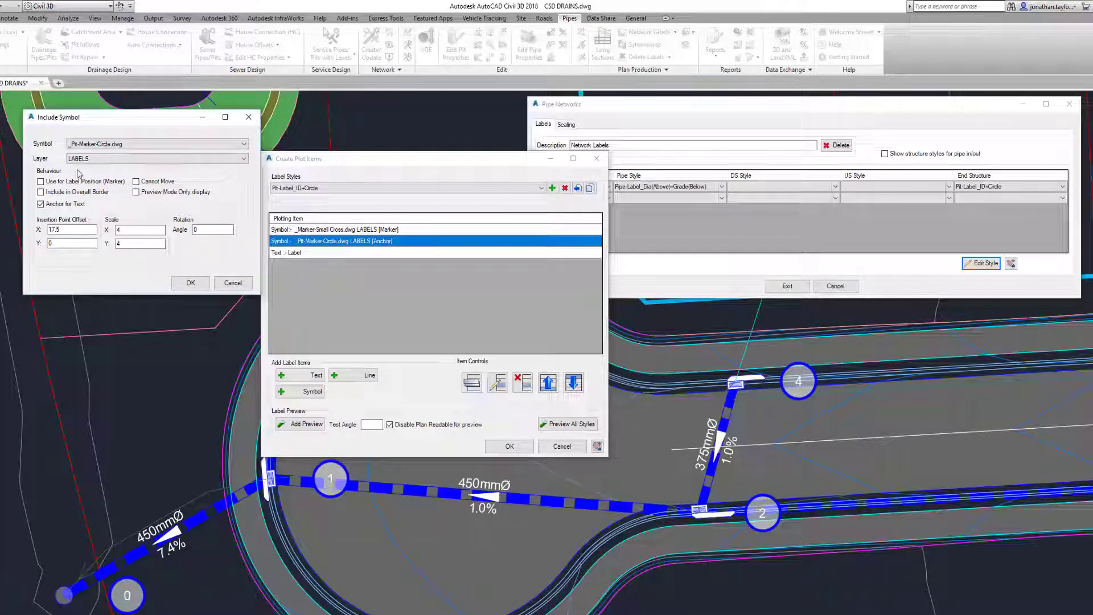
pyautogui.click(96, 144)
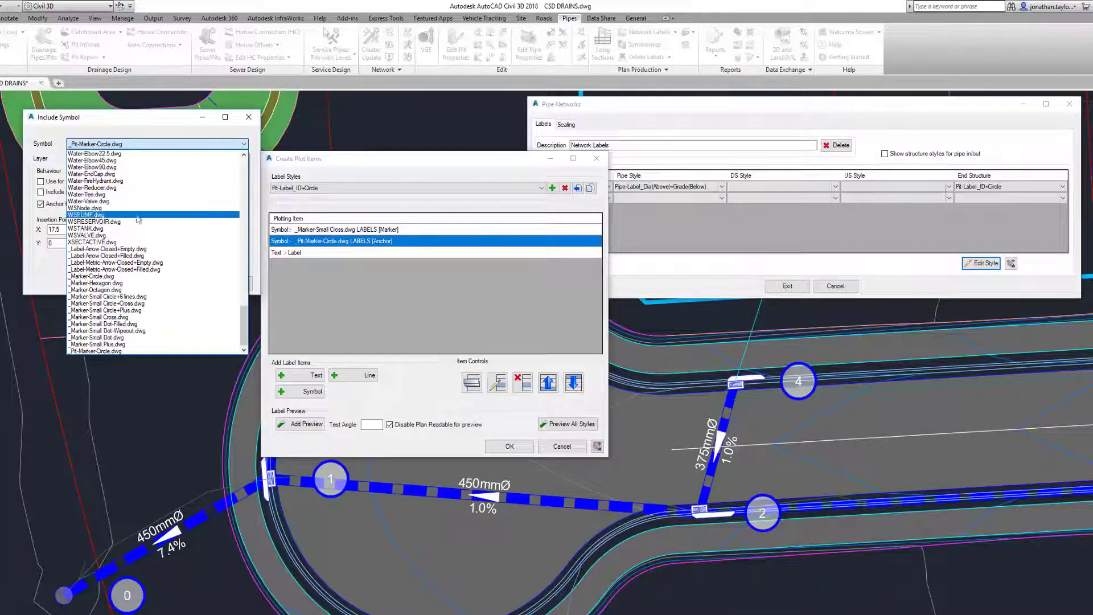
pyautogui.click(140, 124)
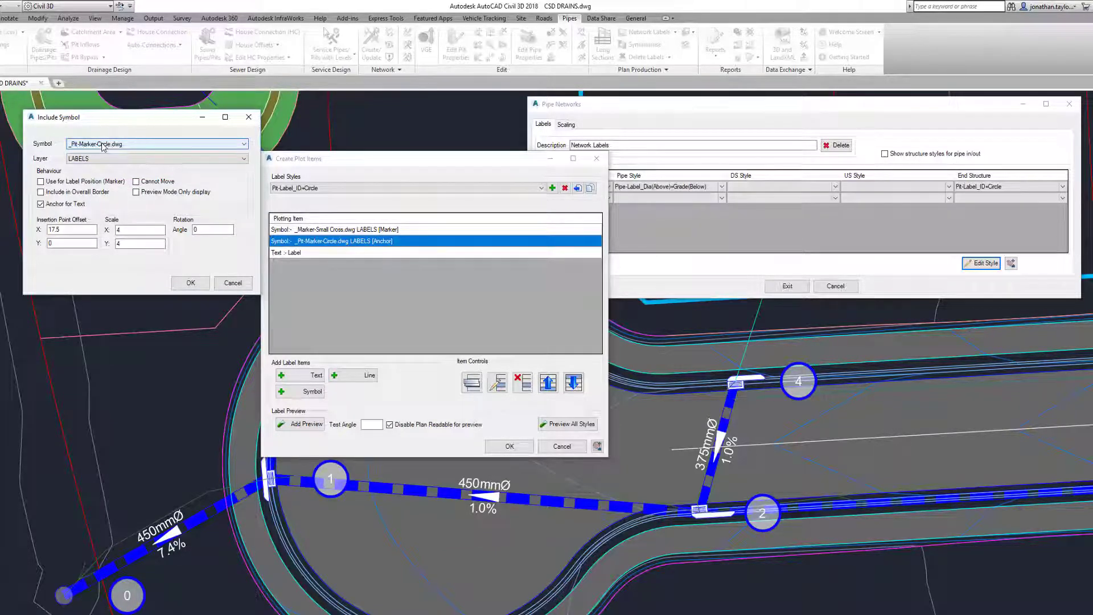
pyautogui.click(232, 283)
pyautogui.click(561, 446)
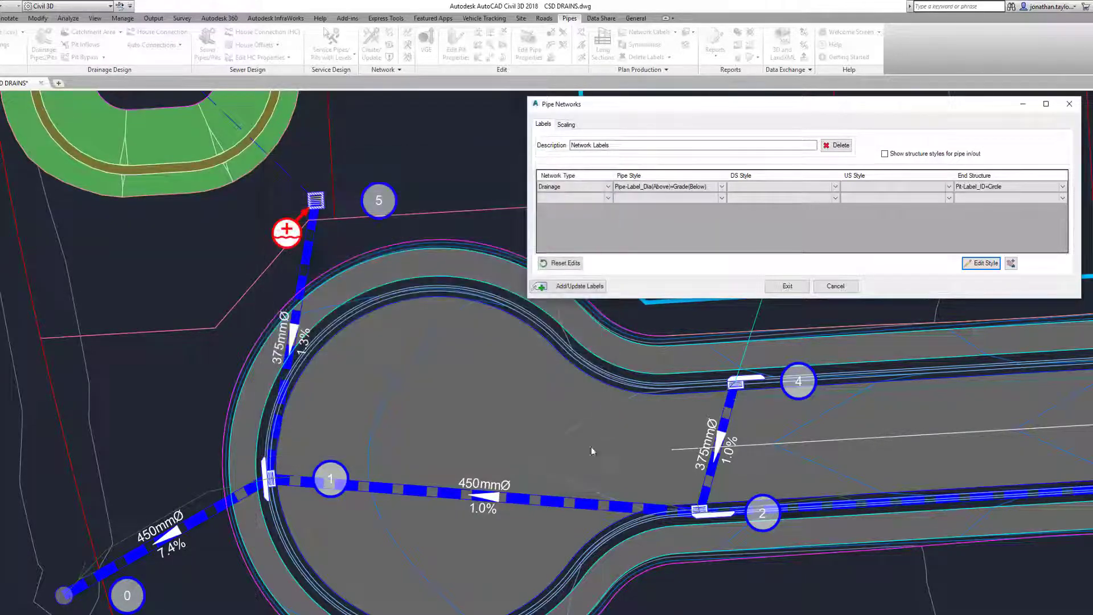
pyautogui.click(787, 286)
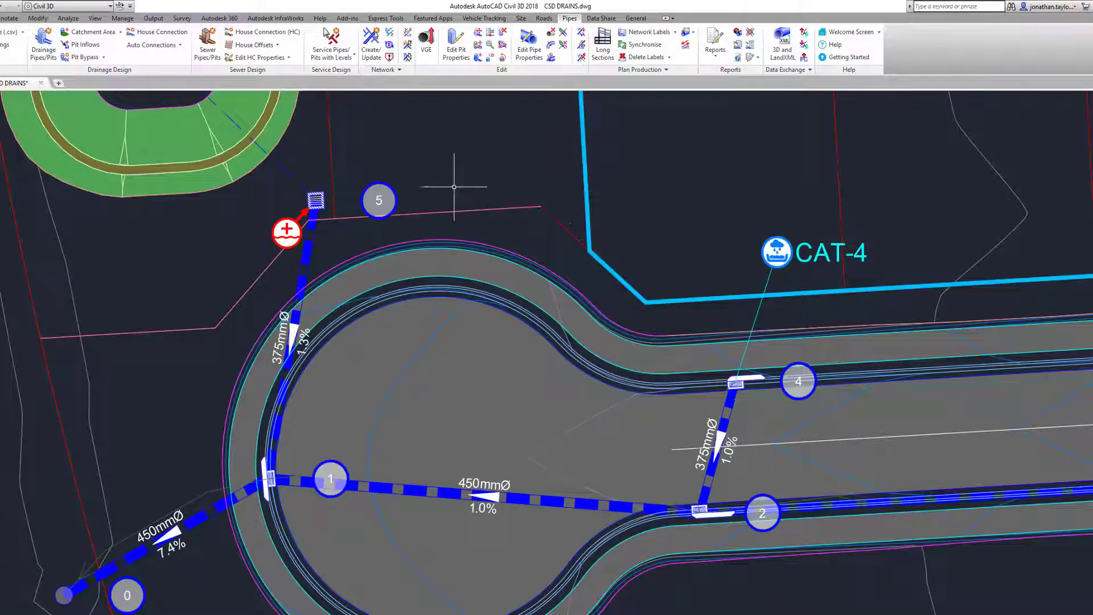
# Step: Reposition the circled labels of pits 5, 1, 0, 2 and 4 in plan, clear of the pipes and kerb lines
pyautogui.click(379, 200)
pyautogui.click(379, 199)
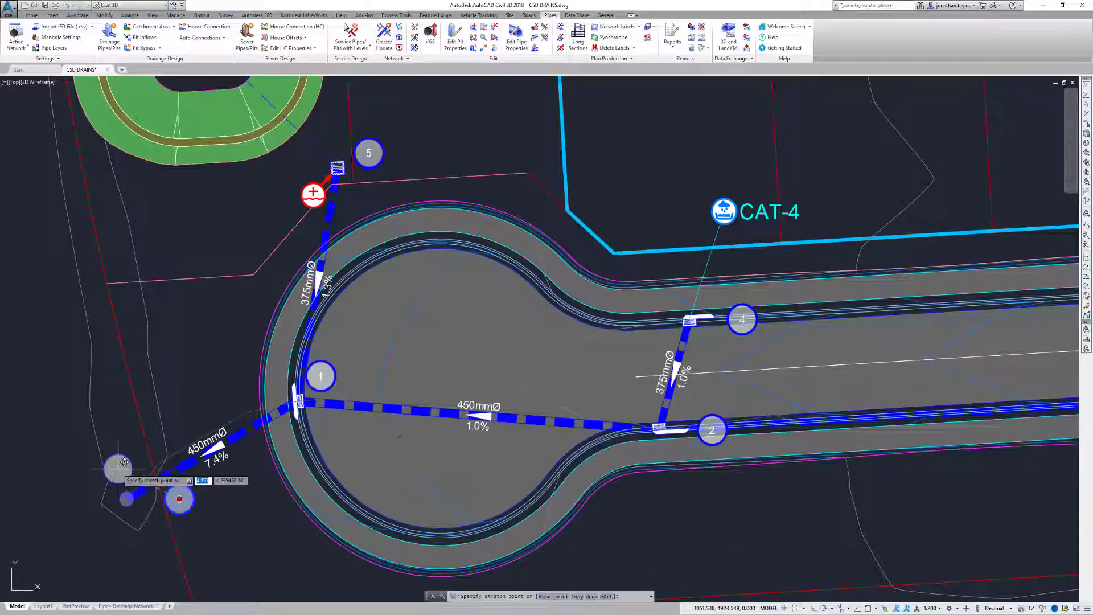
pyautogui.click(118, 469)
pyautogui.press('Escape')
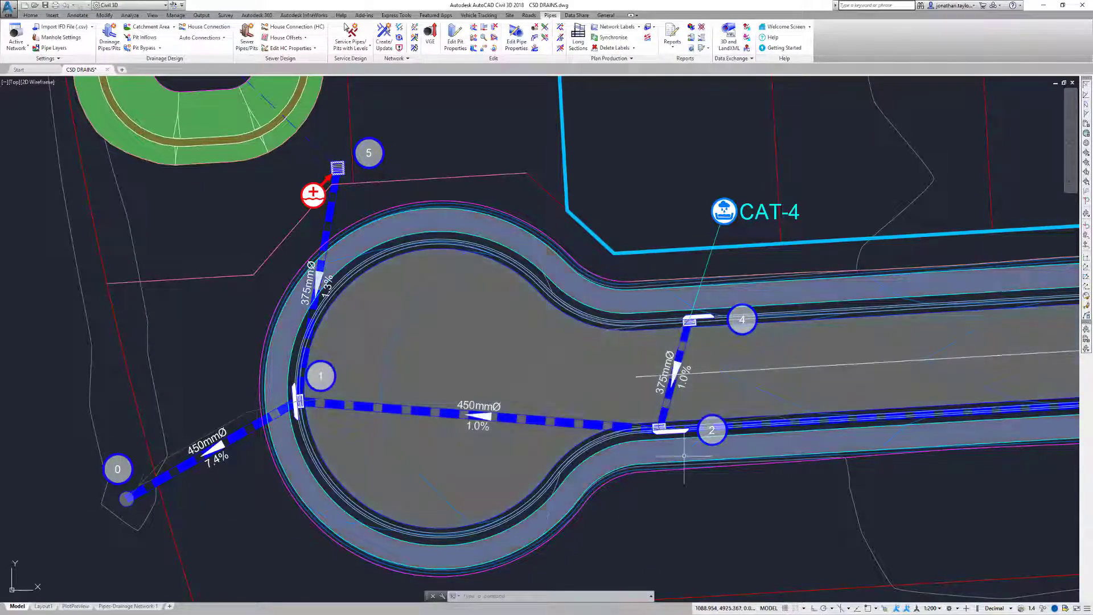
pyautogui.click(711, 430)
pyautogui.click(712, 429)
pyautogui.click(674, 490)
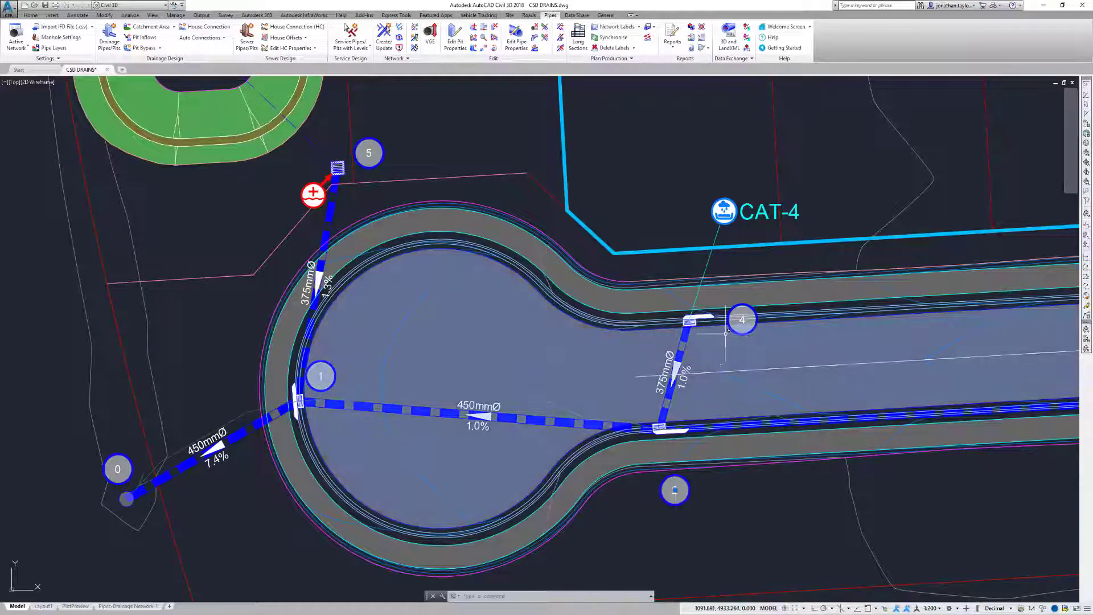
pyautogui.click(742, 320)
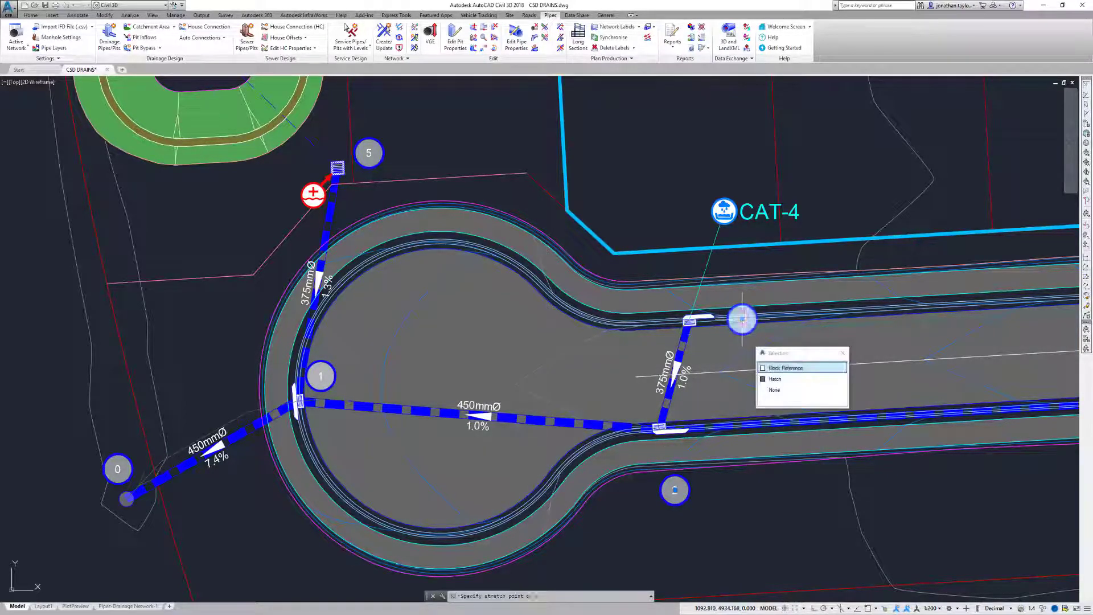
pyautogui.click(742, 319)
pyautogui.click(722, 292)
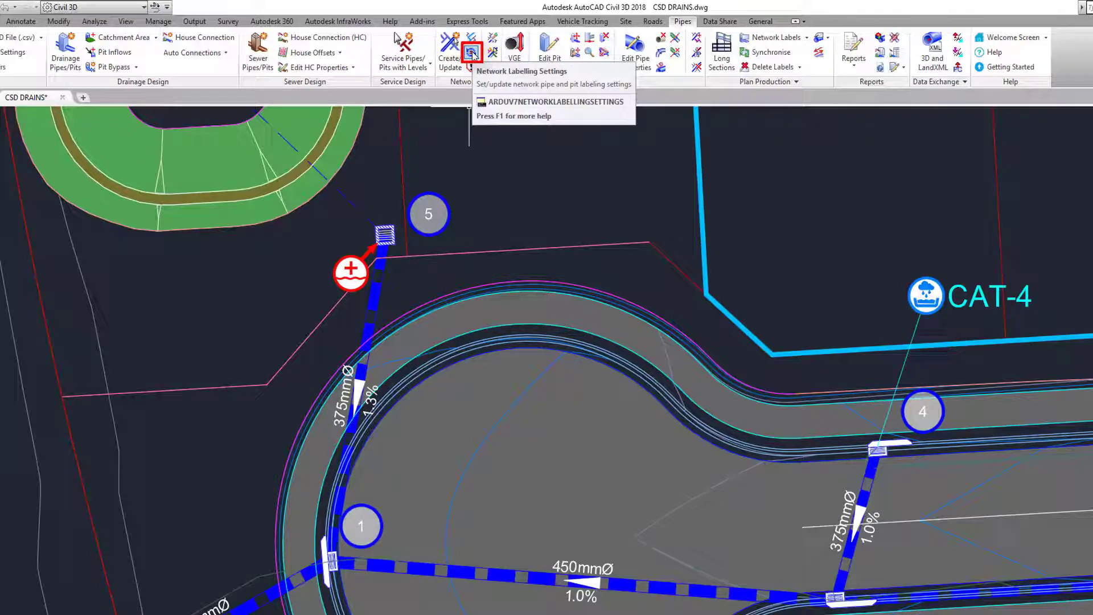
# Step: Change the drainage network's pit labelling style to Line Number/Pit Alpha and synchronise the plan labels
pyautogui.click(471, 54)
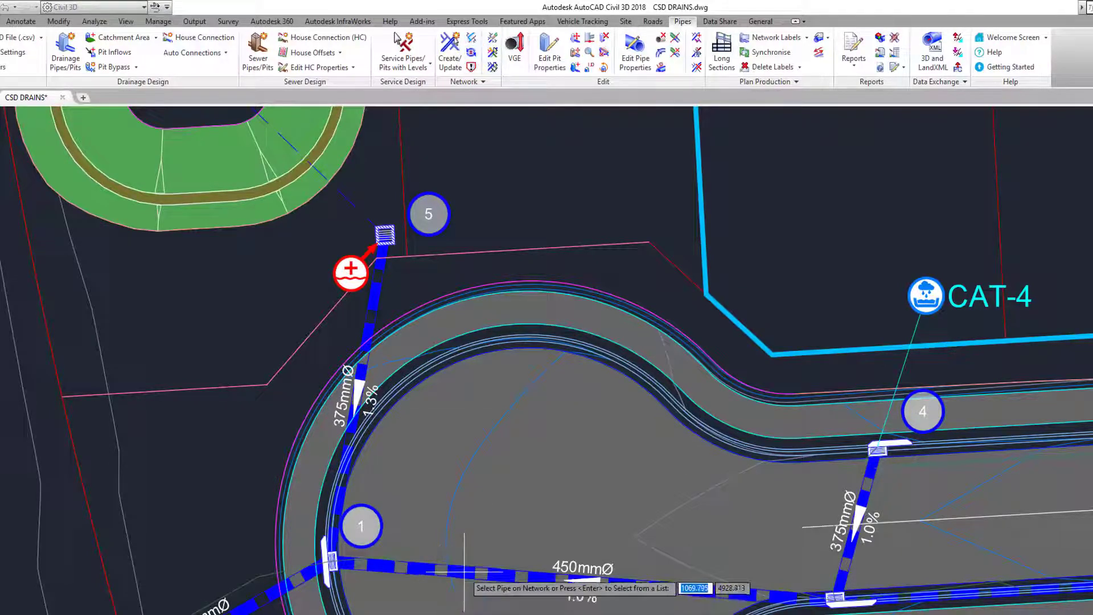
pyautogui.click(464, 570)
pyautogui.click(636, 451)
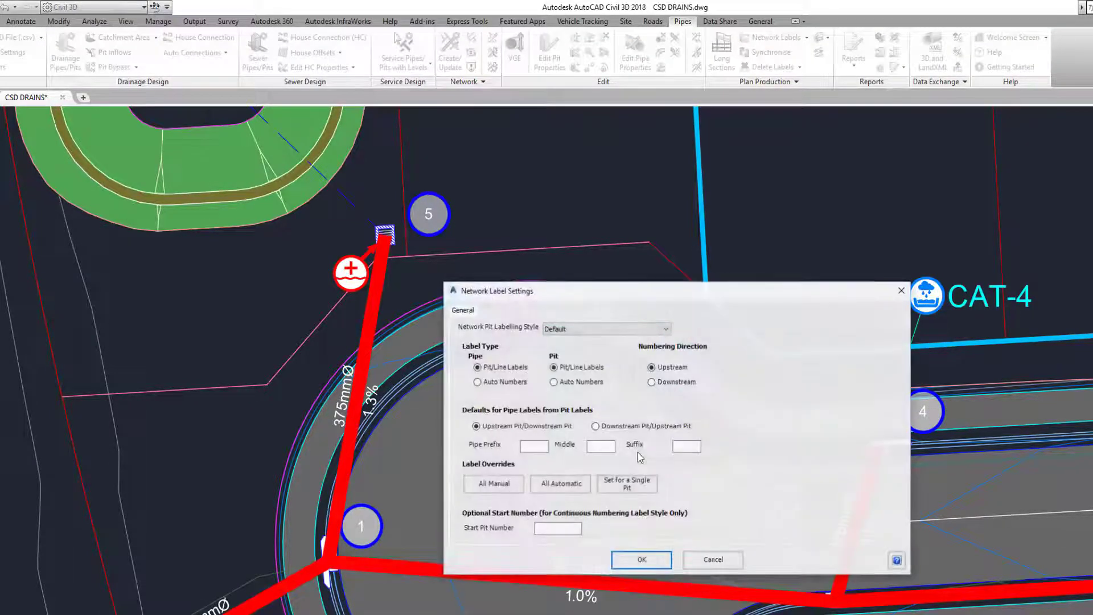
pyautogui.click(572, 329)
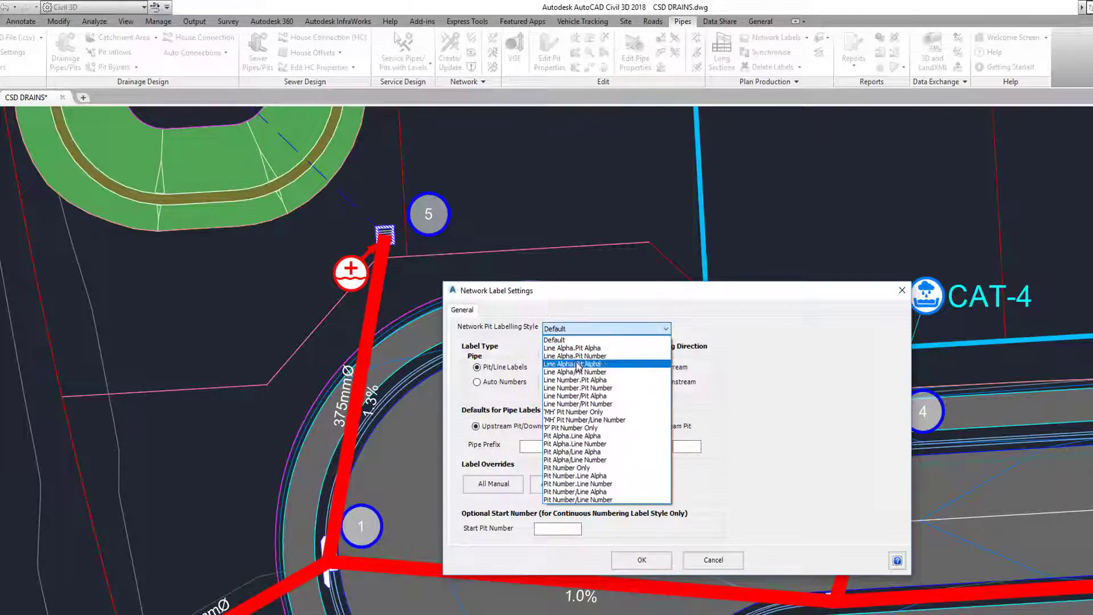
pyautogui.click(592, 396)
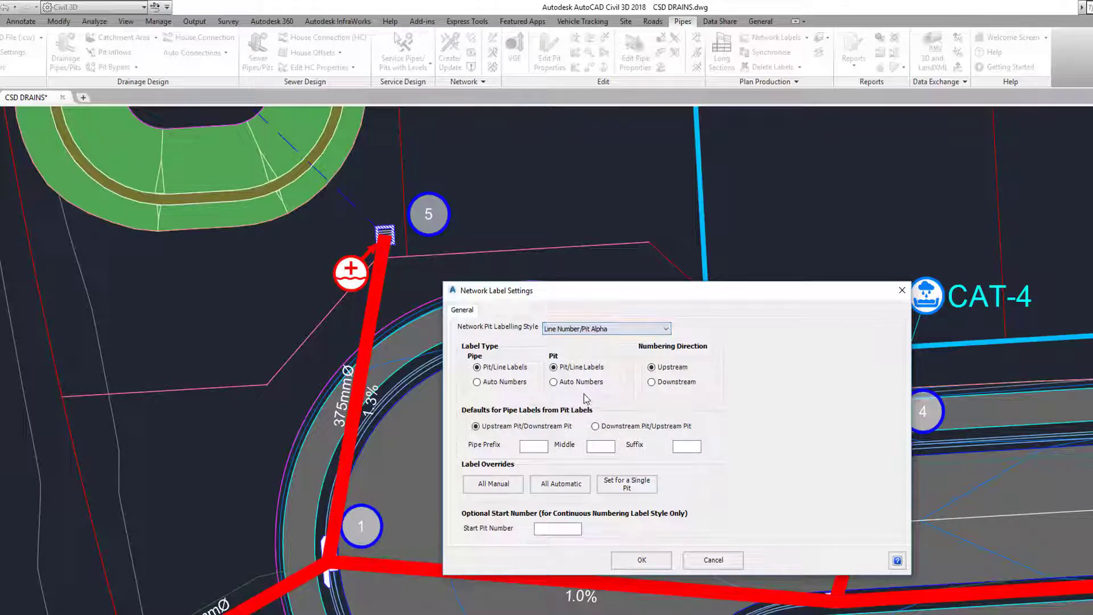
pyautogui.click(647, 560)
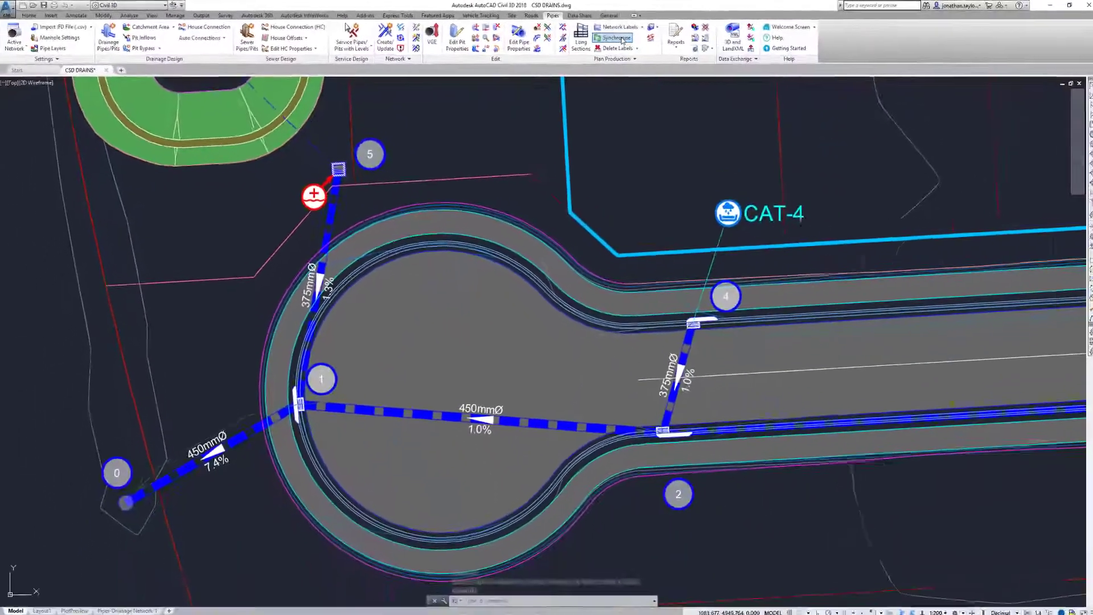
pyautogui.click(620, 38)
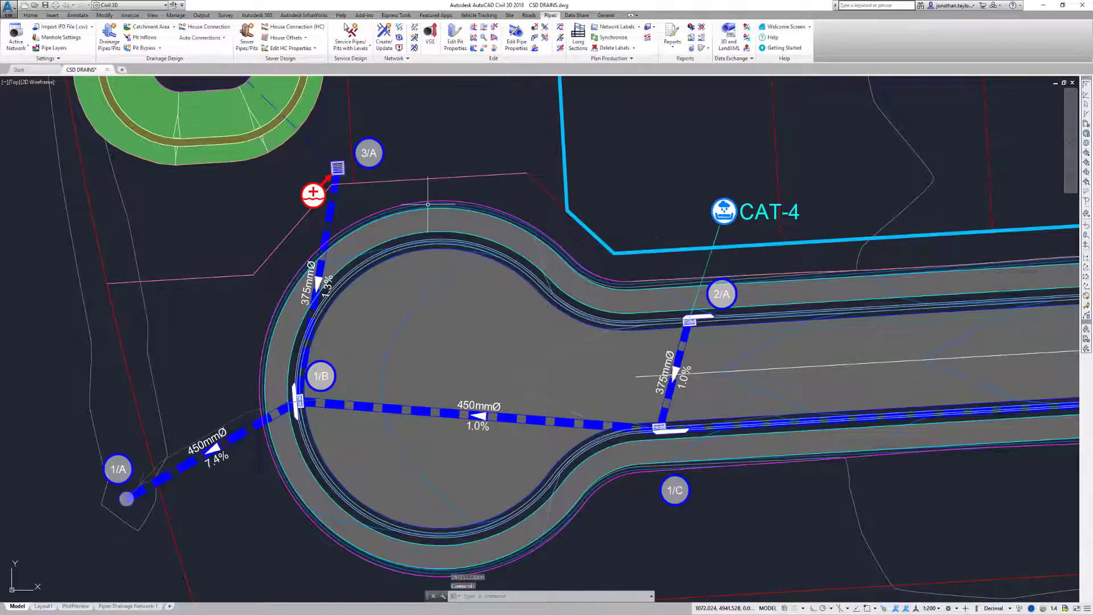
# Step: Set the pipe direction arrows to length 2 and width 1 in the active network's display settings and apply the change
pyautogui.scroll(4, 168, 485)
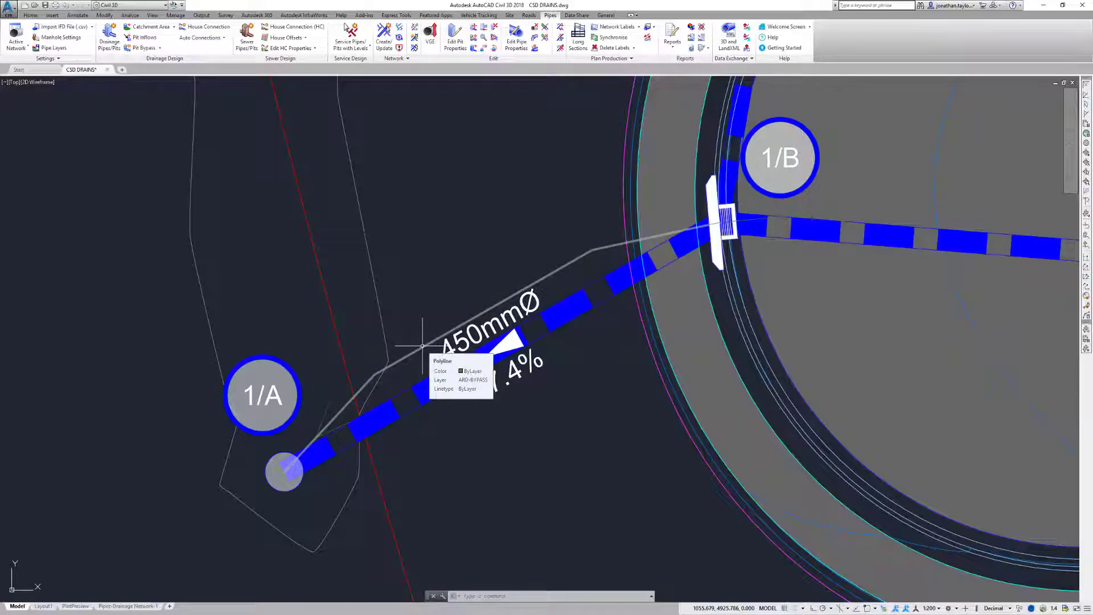
pyautogui.scroll(-2, 422, 345)
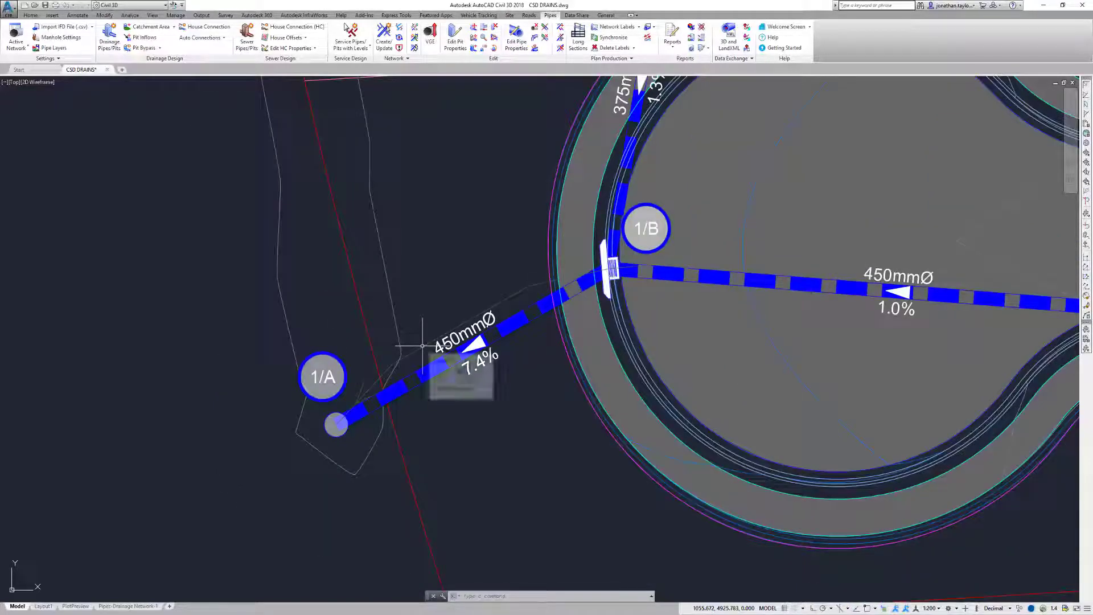
pyautogui.moveTo(438, 277); pyautogui.dragTo(388, 294, button='middle')
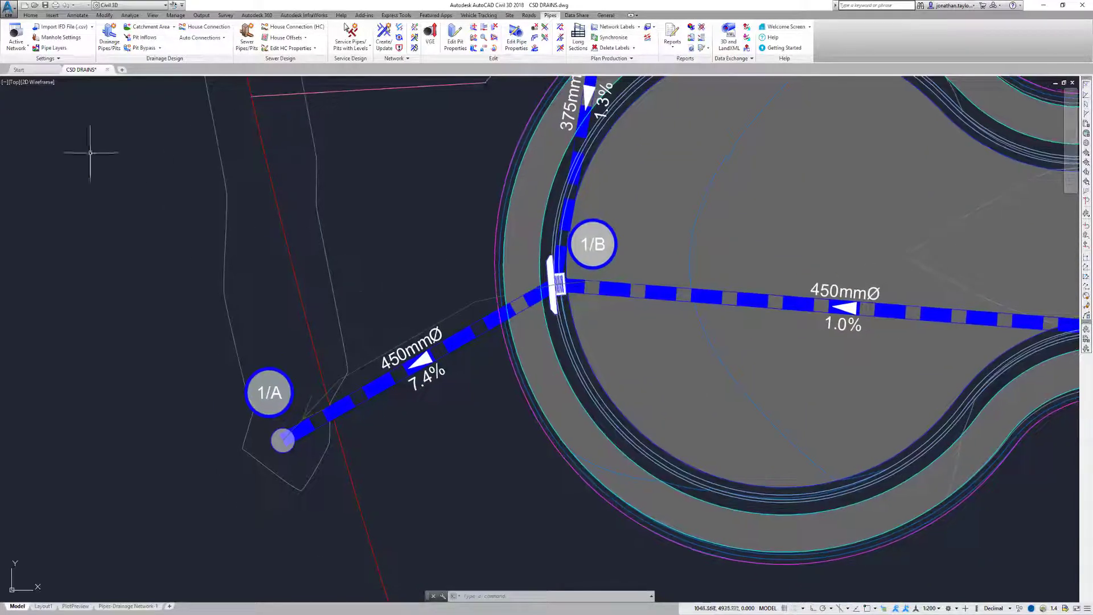
pyautogui.click(16, 31)
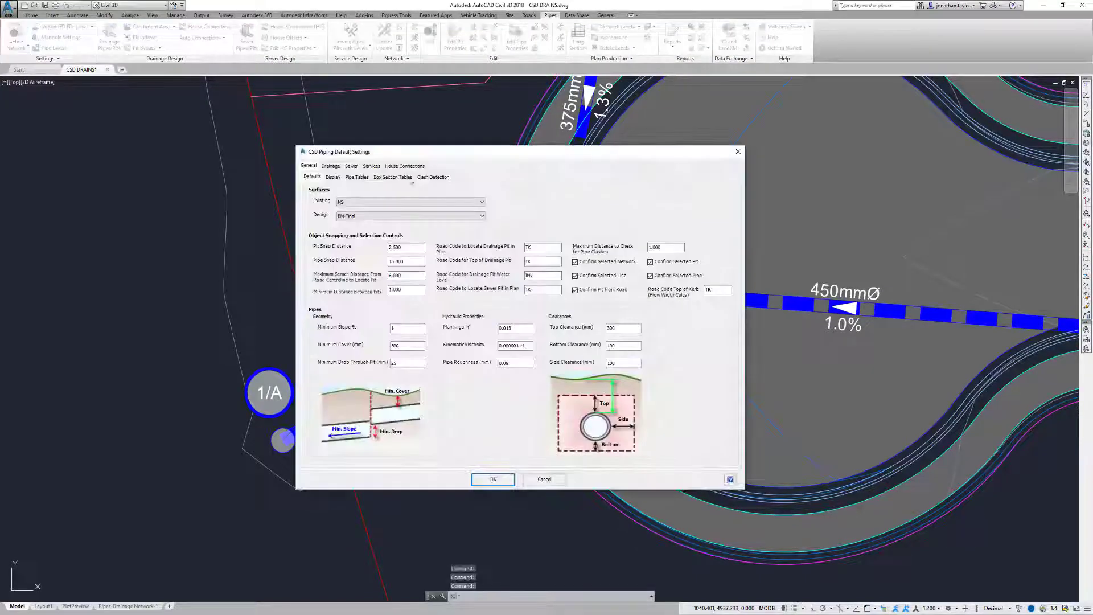
pyautogui.moveTo(428, 154); pyautogui.dragTo(588, 122)
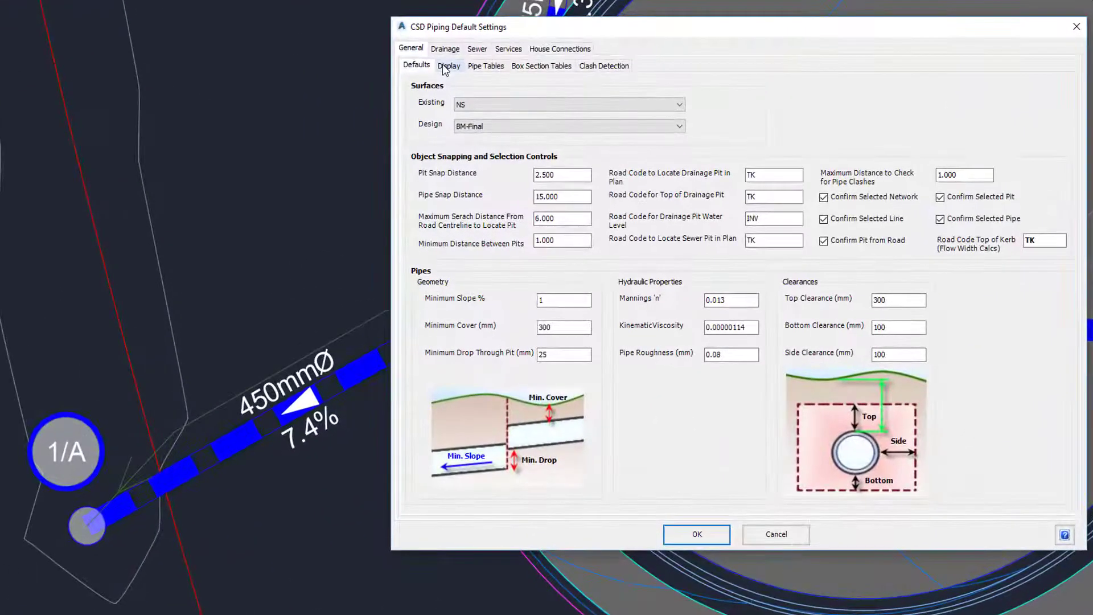
pyautogui.click(444, 65)
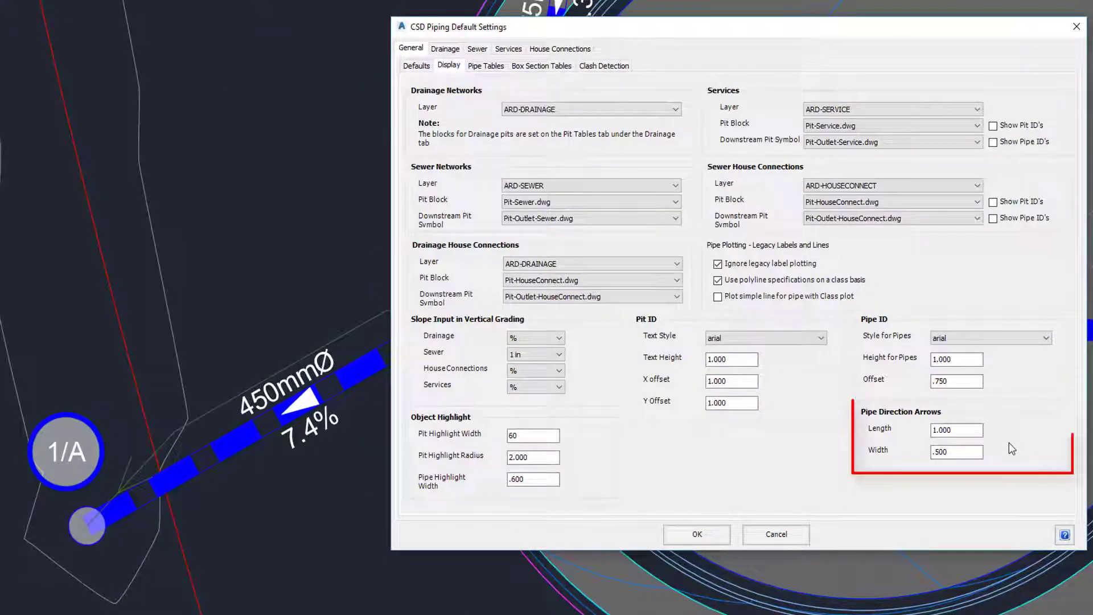
pyautogui.doubleClick(962, 429)
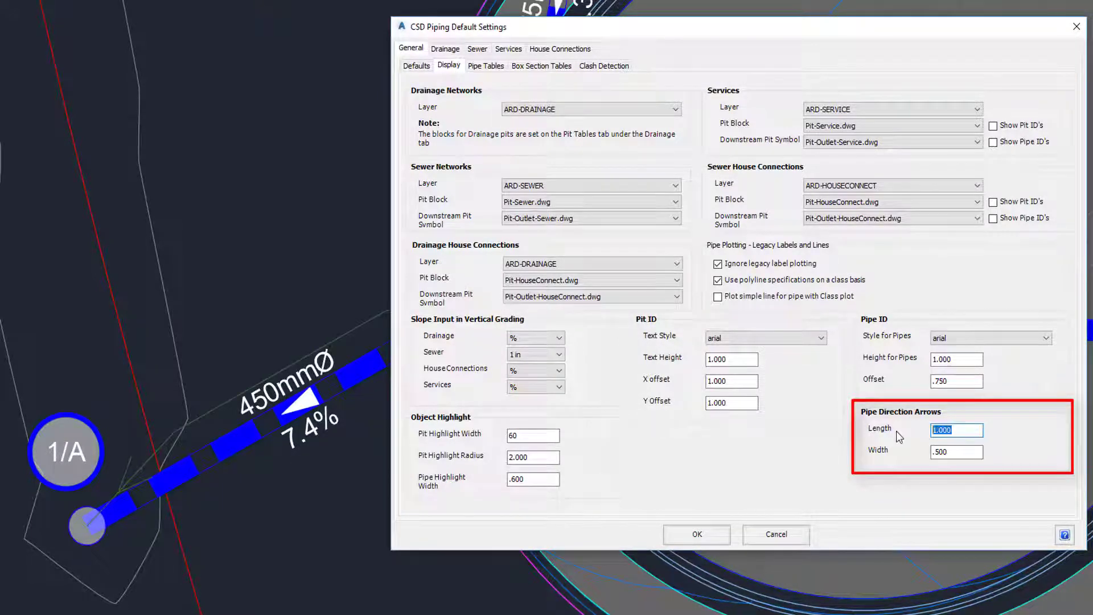
pyautogui.write('2')
pyautogui.press('Tab')
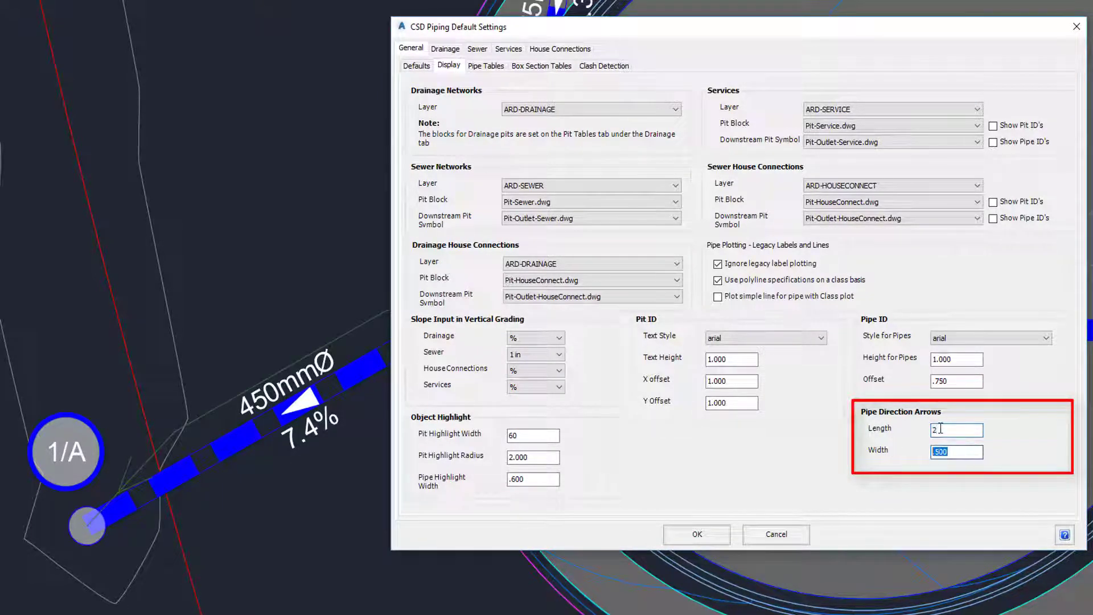
pyautogui.write('1')
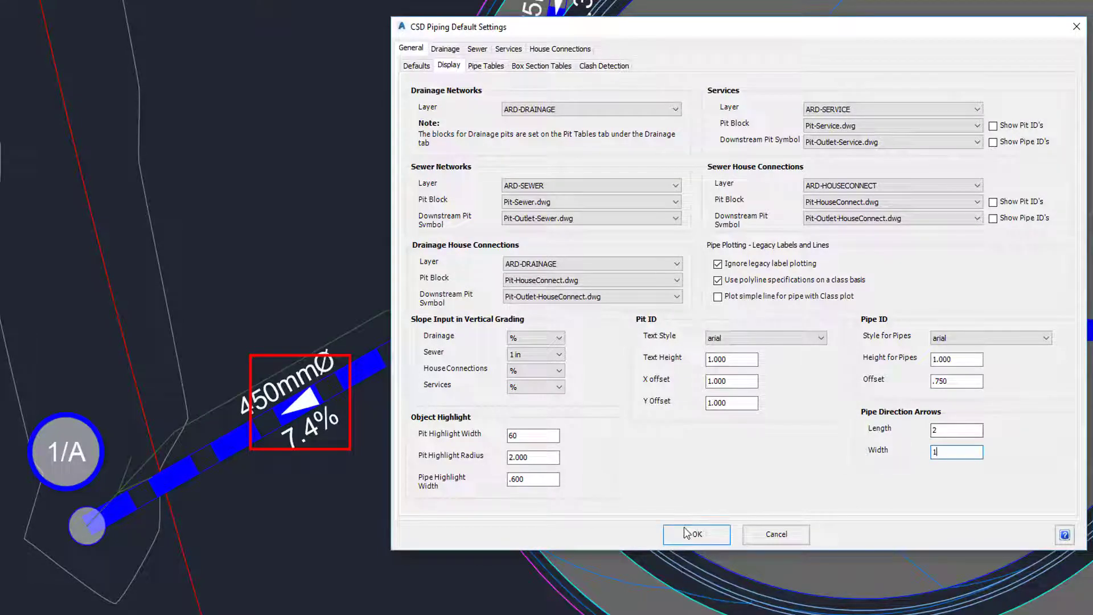
pyautogui.click(694, 534)
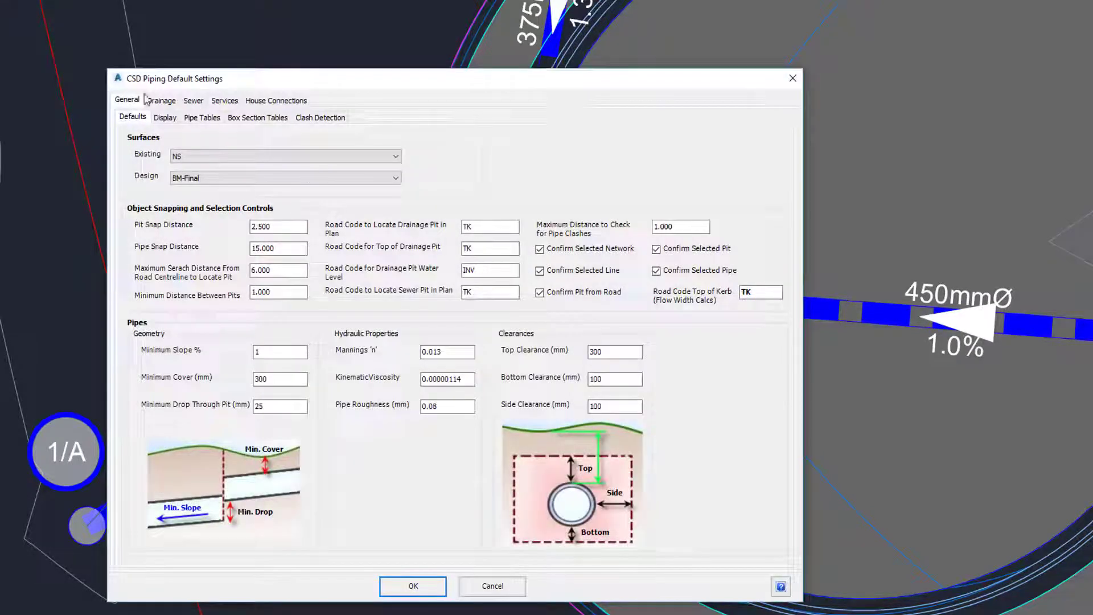
# Step: Set the drainage bypass arrow size to 2 and its offset to 2 in the active network's design settings, and apply the change
pyautogui.click(161, 101)
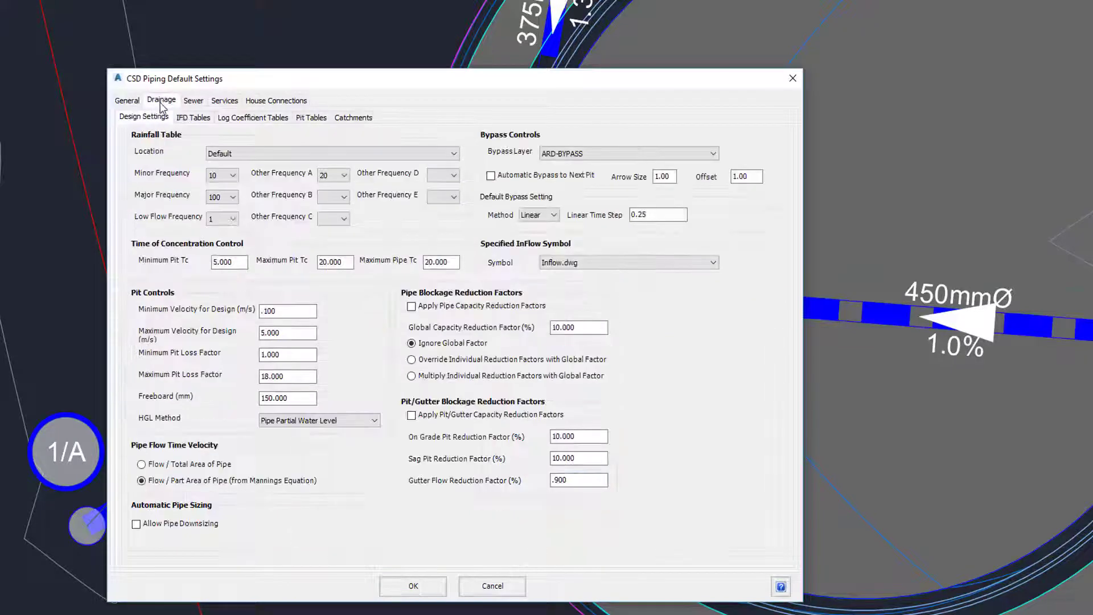
pyautogui.moveTo(595, 80); pyautogui.dragTo(838, 76)
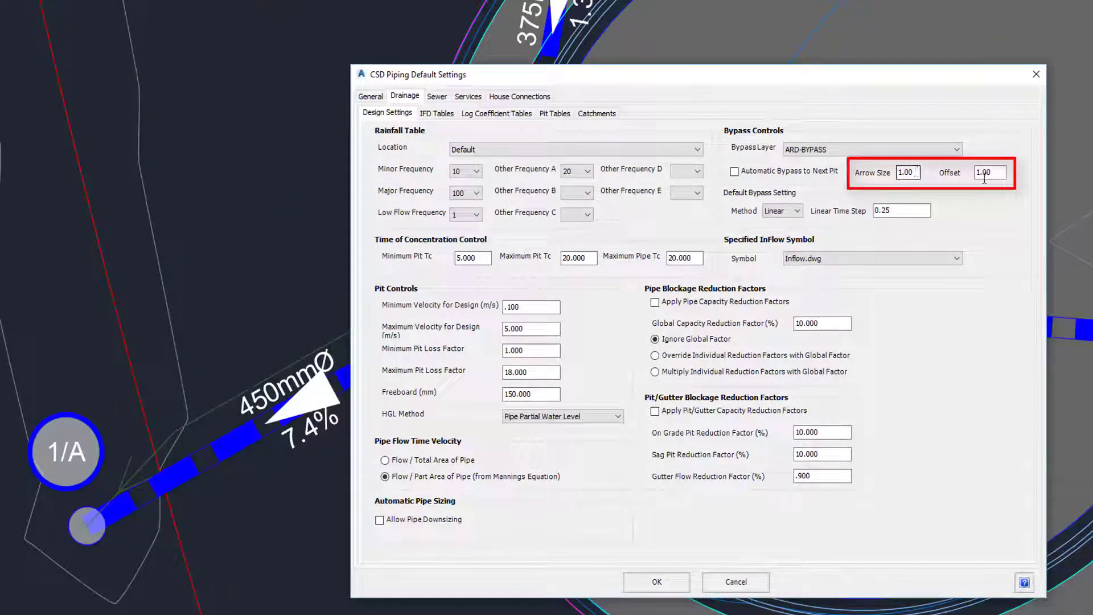
pyautogui.moveTo(914, 173); pyautogui.dragTo(879, 173)
pyautogui.write('2')
pyautogui.moveTo(993, 172); pyautogui.dragTo(968, 173)
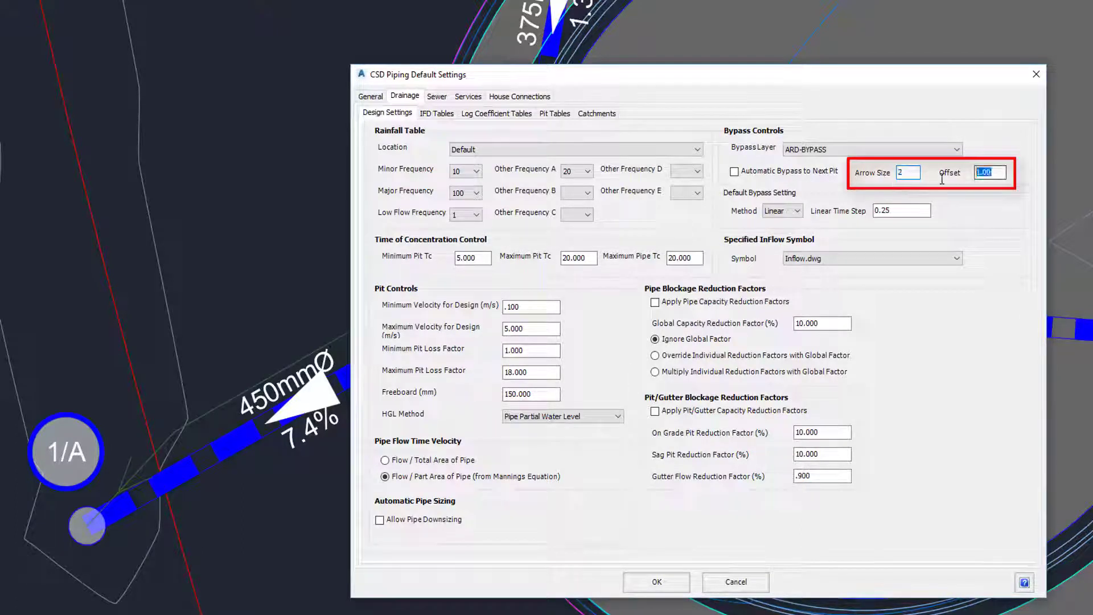
pyautogui.write('2')
pyautogui.click(656, 581)
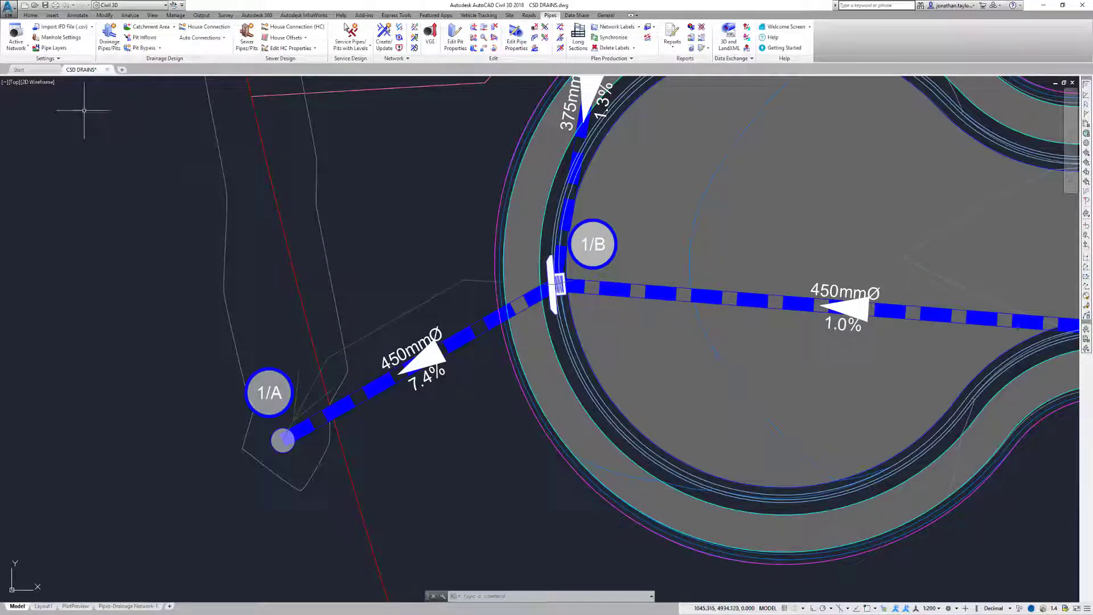
# Step: Examine the general and drainage defaults in the global network settings file Default.pipeDef, and view the save location for settings files without saving
pyautogui.click(17, 47)
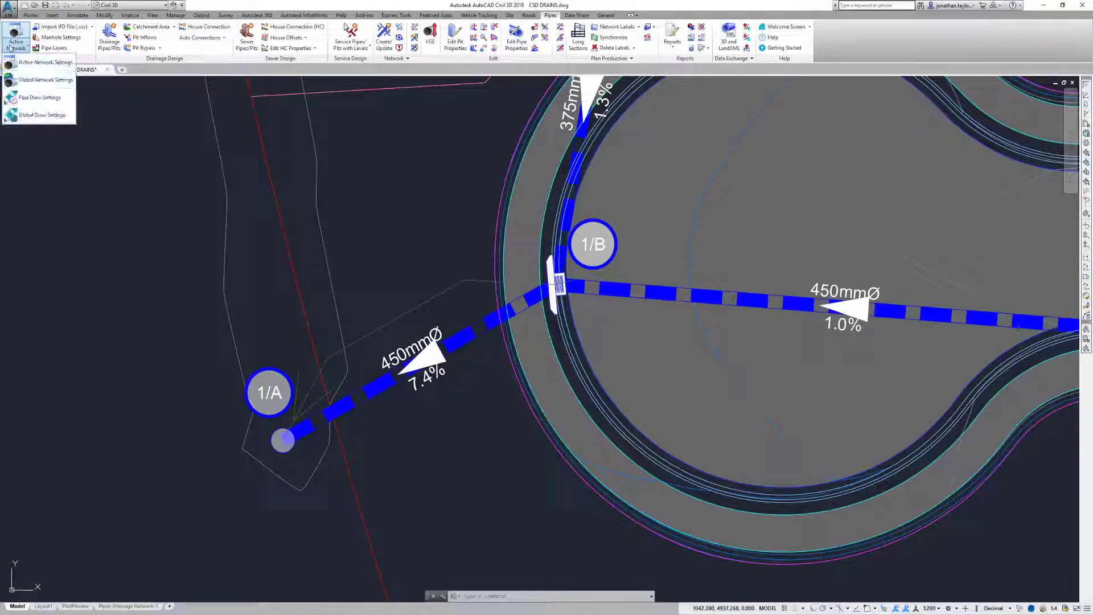
pyautogui.click(60, 84)
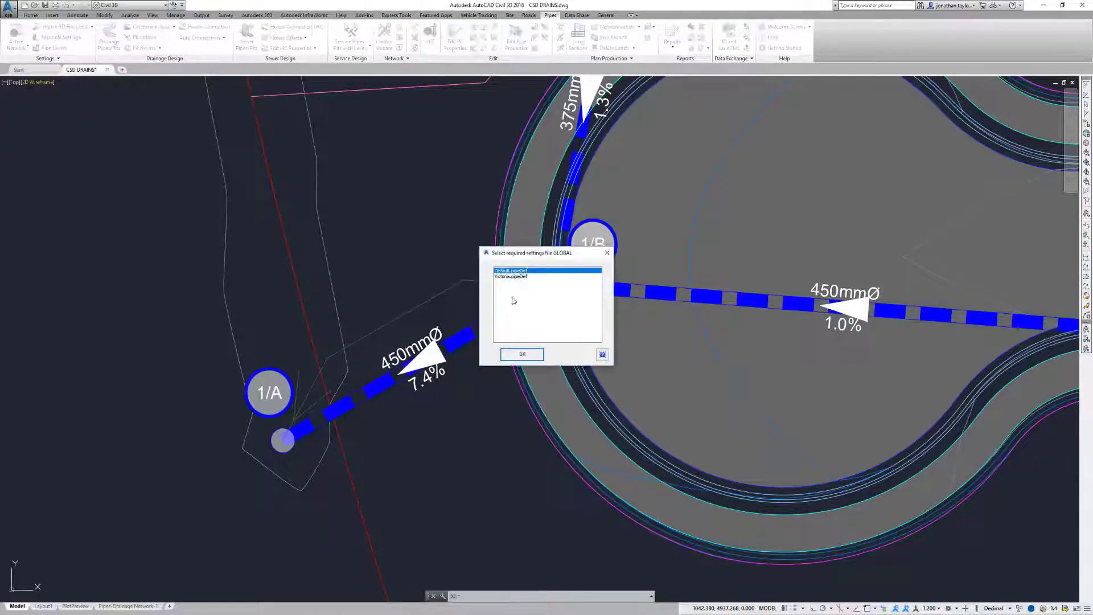
pyautogui.click(511, 355)
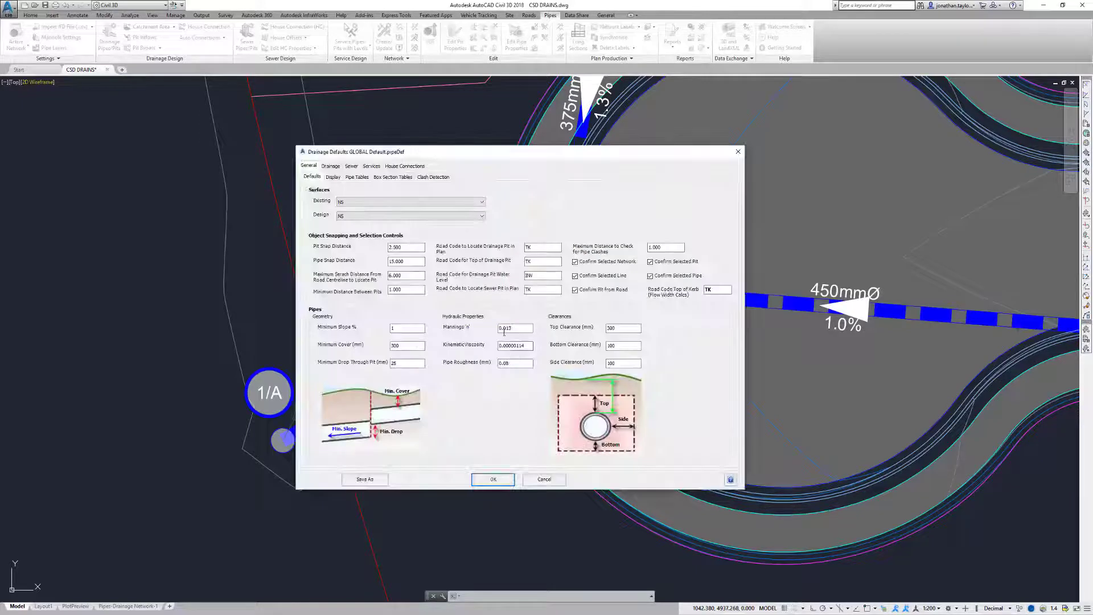
pyautogui.click(331, 168)
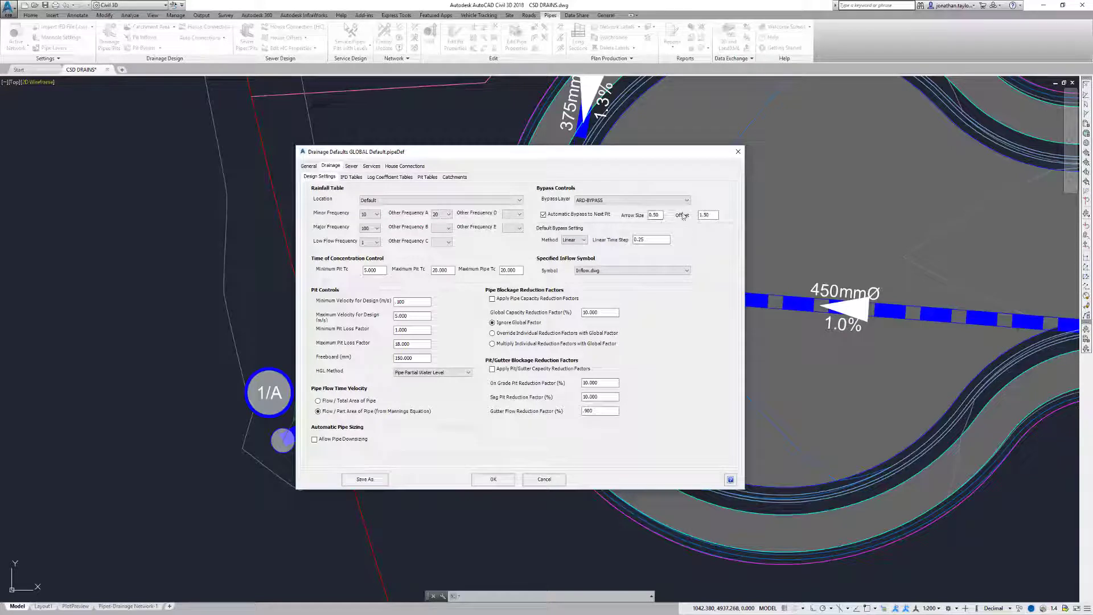
pyautogui.click(308, 166)
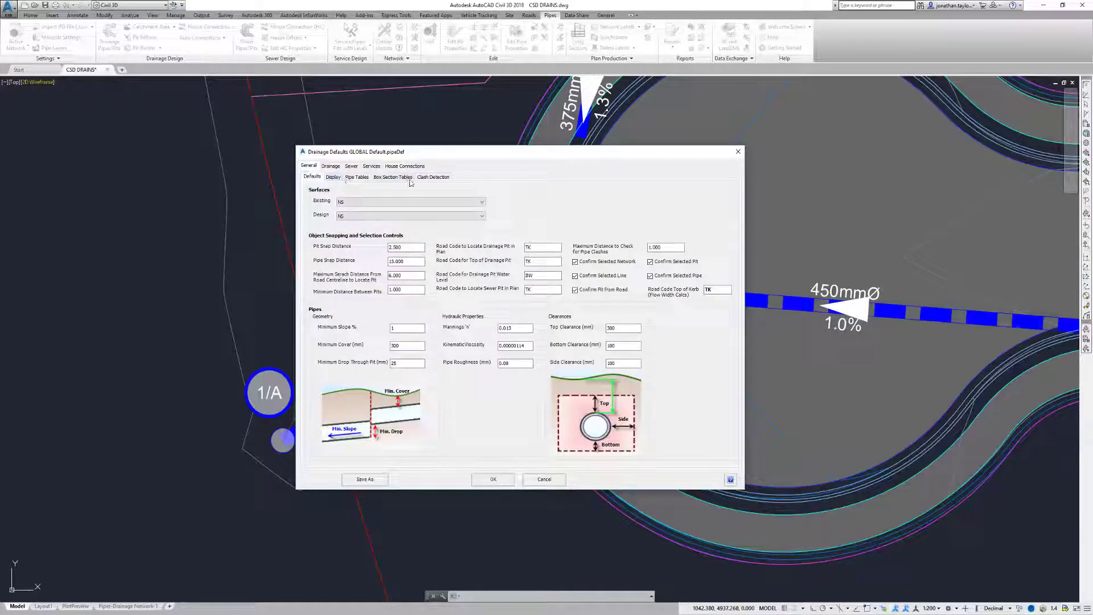
pyautogui.click(370, 484)
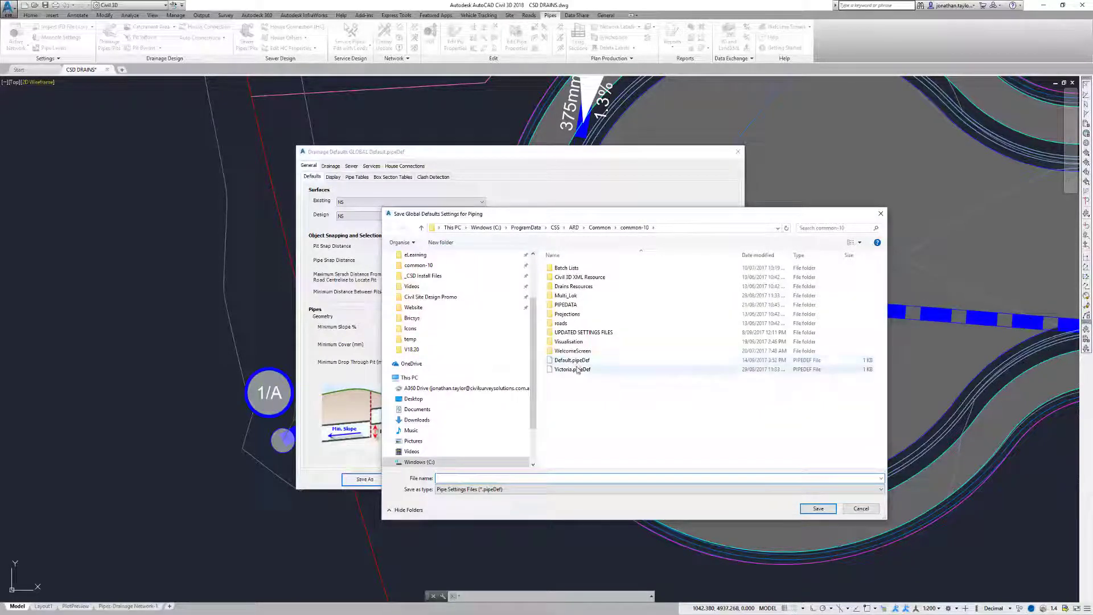
pyautogui.click(860, 510)
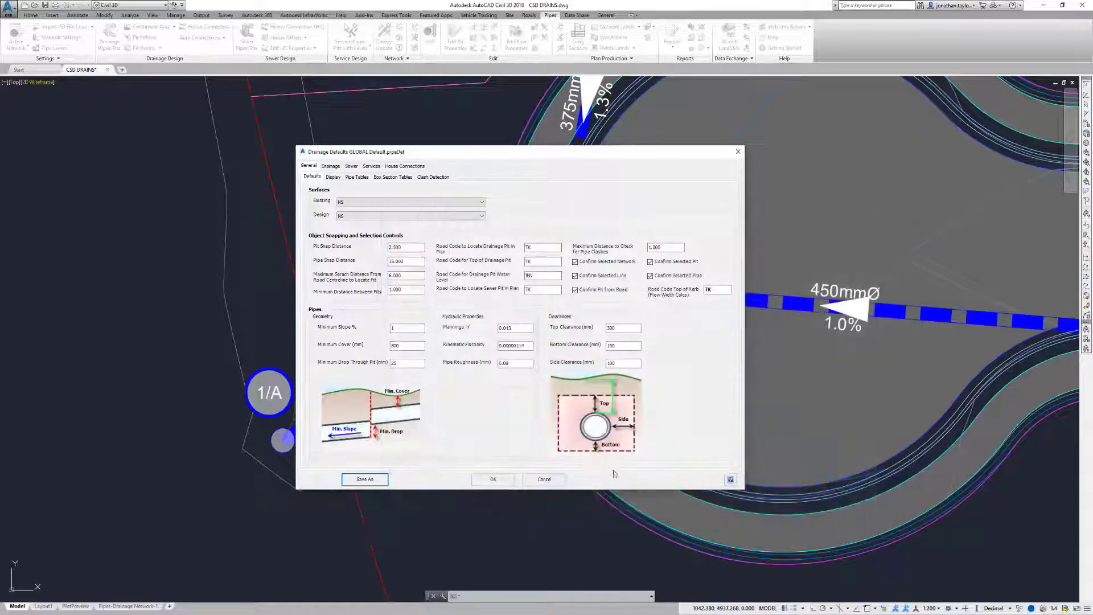